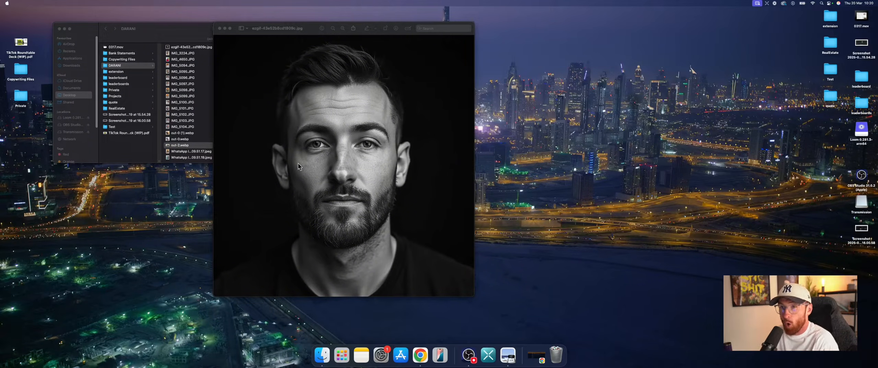
# - View the sample images out-2.webp and out-0 (1).webp, then close all open image previews
pyautogui.click(176, 146)
pyautogui.doubleClick(176, 146)
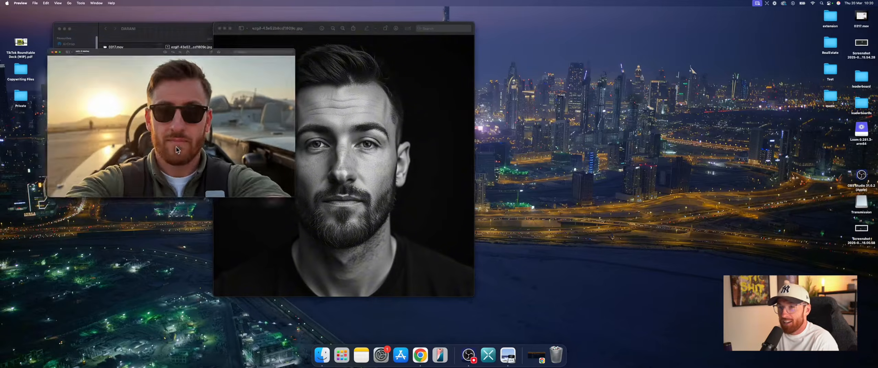
pyautogui.click(7, 14)
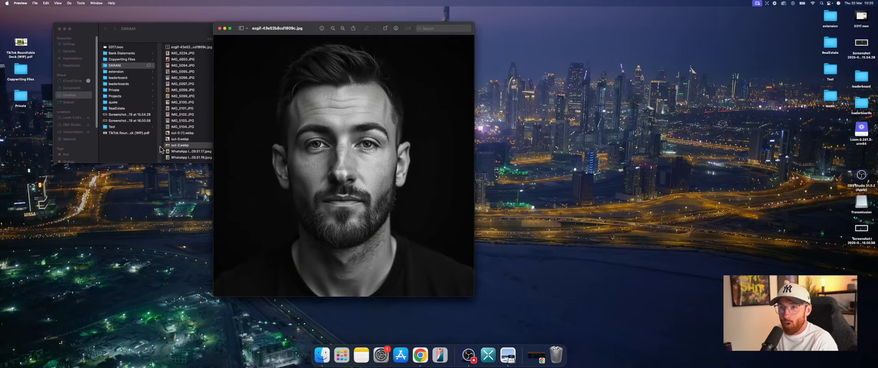
pyautogui.doubleClick(182, 133)
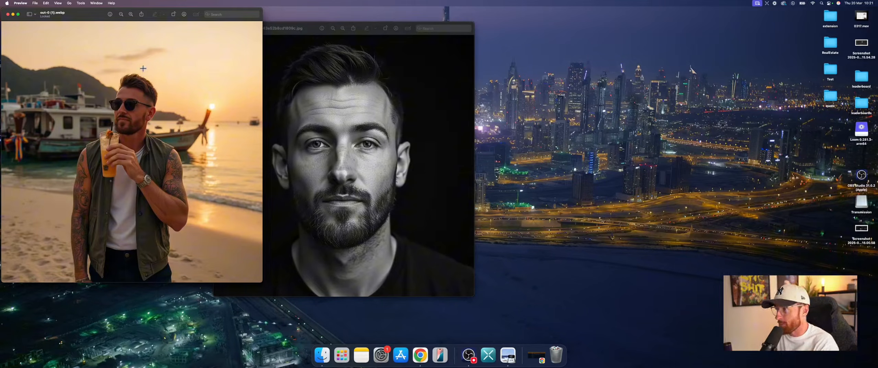
pyautogui.click(7, 14)
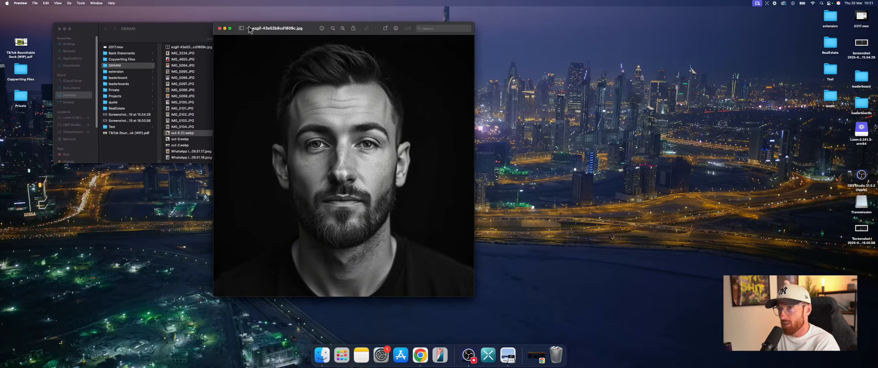
pyautogui.click(220, 29)
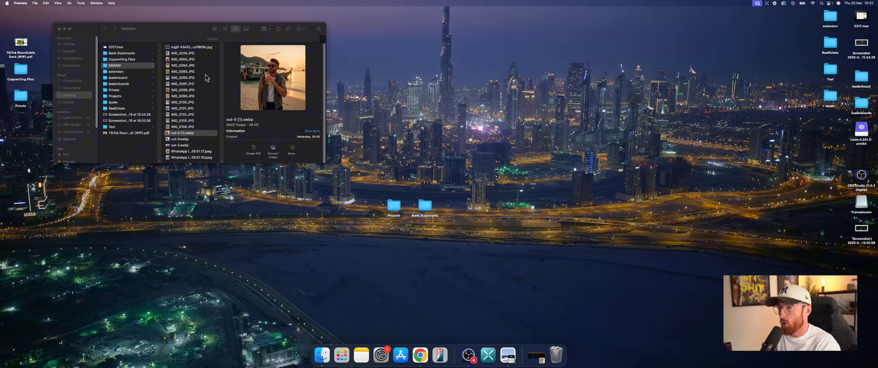
# - Enlarge the file browser window and preview the training photos from IMG_3224.JPG through IMG_5095.JPG
pyautogui.click(188, 56)
pyautogui.click(188, 54)
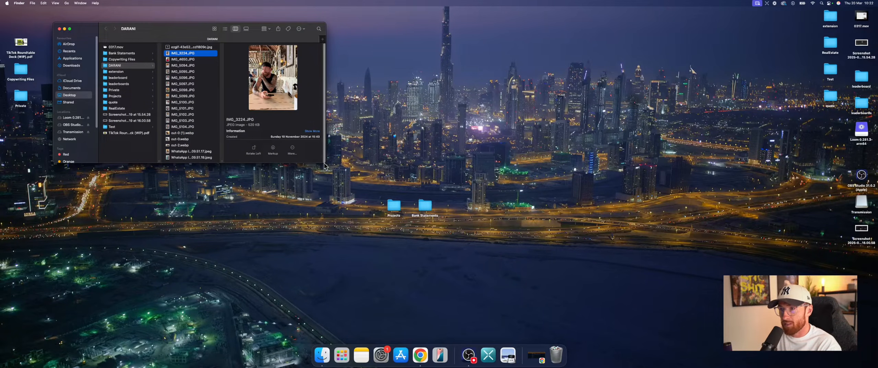
pyautogui.moveTo(324, 163); pyautogui.dragTo(404, 232)
pyautogui.click(178, 60)
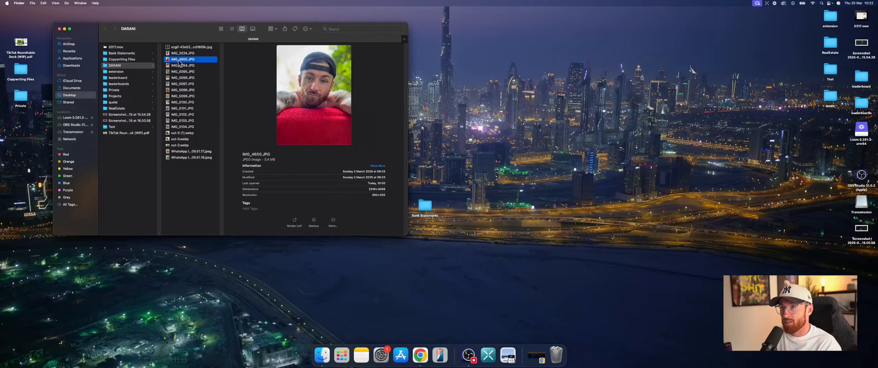
pyautogui.press('Down')
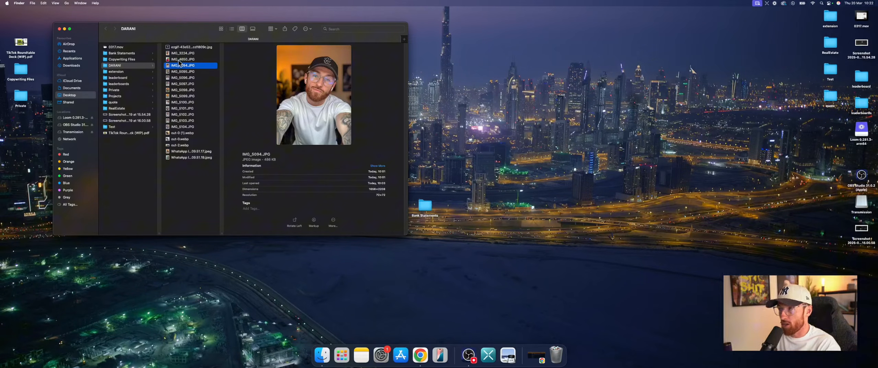
pyautogui.press('Up')
pyautogui.press('Down')
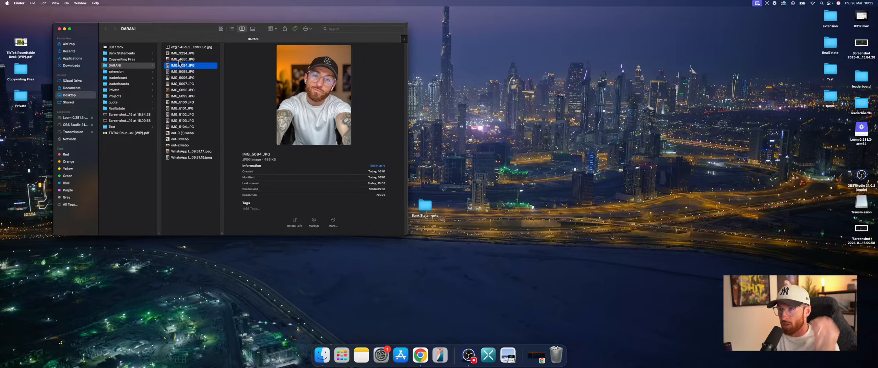
pyautogui.press('Down')
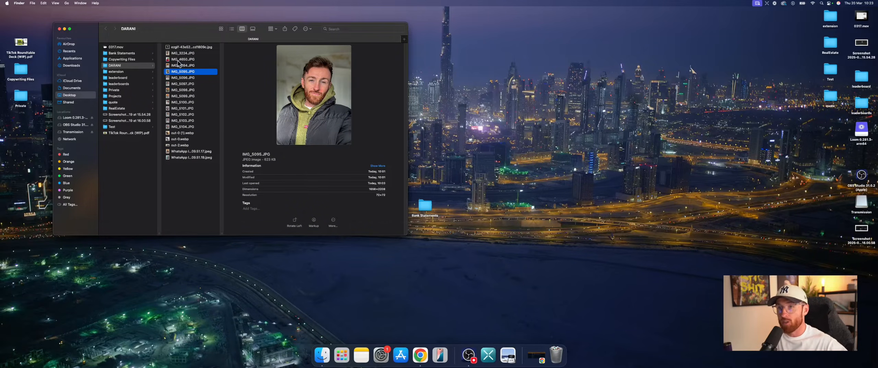
# - Compress the training photos folder into a ZIP archive, close the original folder window and reposition the one showing the archive
pyautogui.rightClick(119, 66)
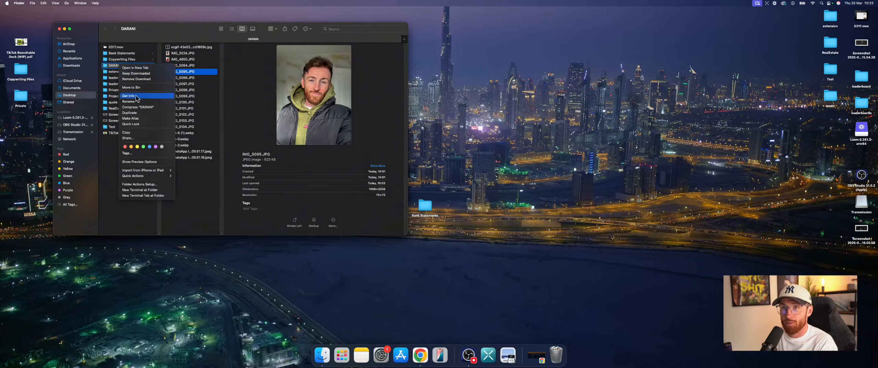
pyautogui.click(140, 107)
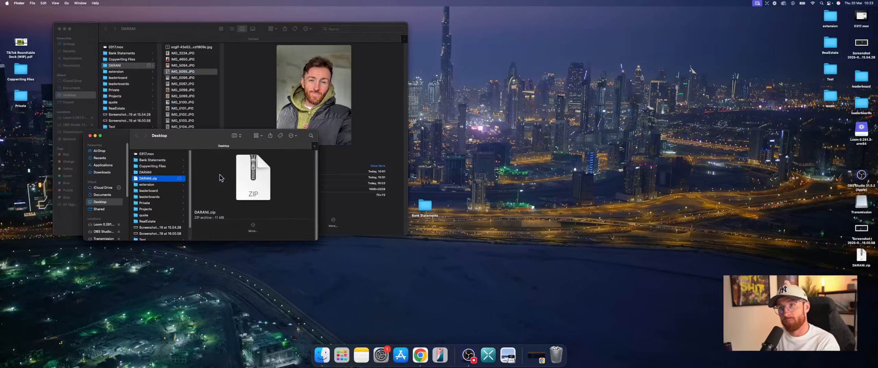
pyautogui.click(59, 29)
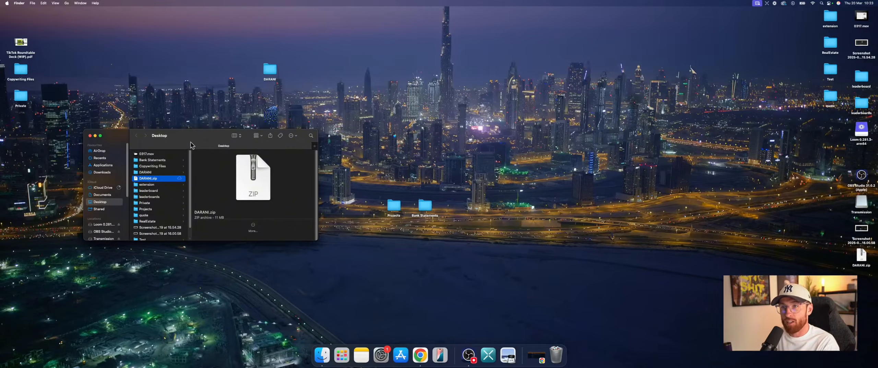
pyautogui.moveTo(193, 135); pyautogui.dragTo(250, 79)
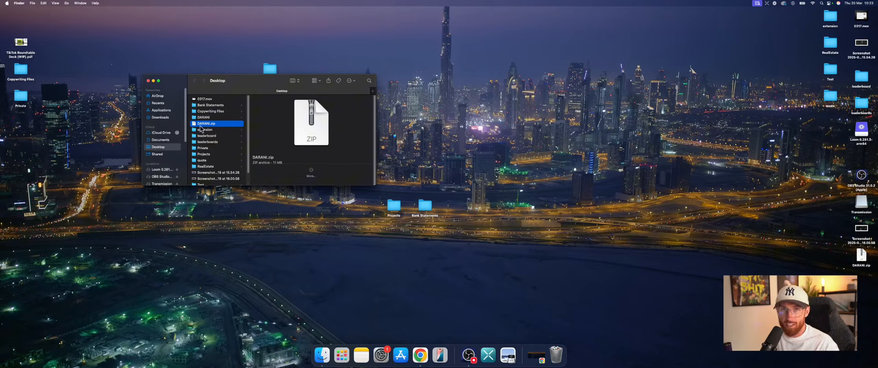
# - Switch to Chrome and bring up the ostris/flux-dev-lora-trainer training page
pyautogui.click(415, 359)
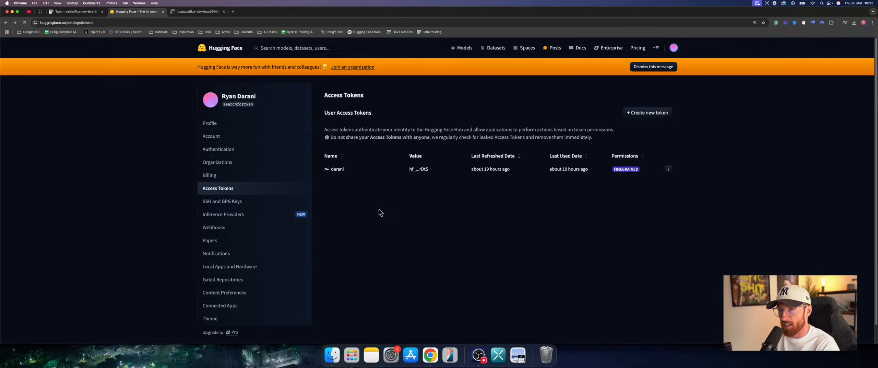
pyautogui.click(77, 13)
pyautogui.scroll(10, 155, 132)
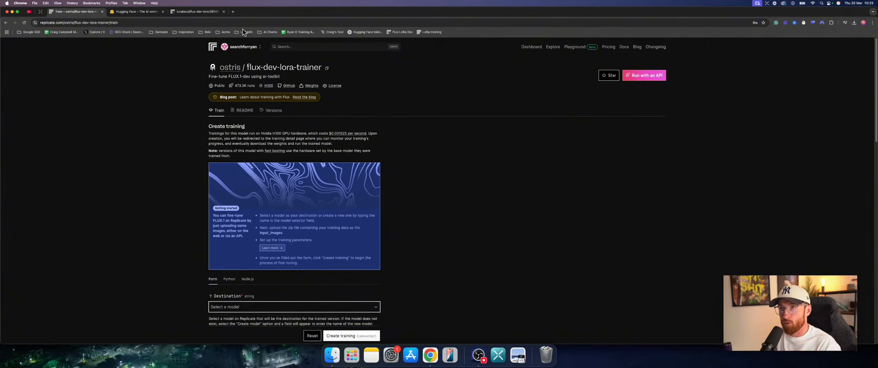
# - Open replicate.com in a new browser tab
pyautogui.click(234, 13)
pyautogui.write('replicate')
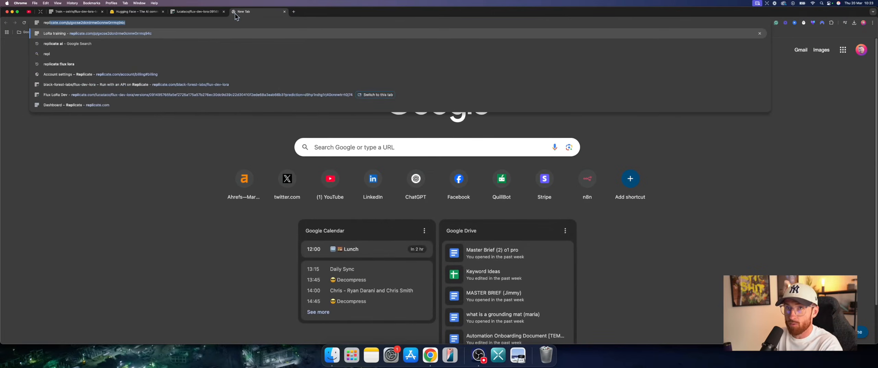
pyautogui.write('.com')
pyautogui.press('Return')
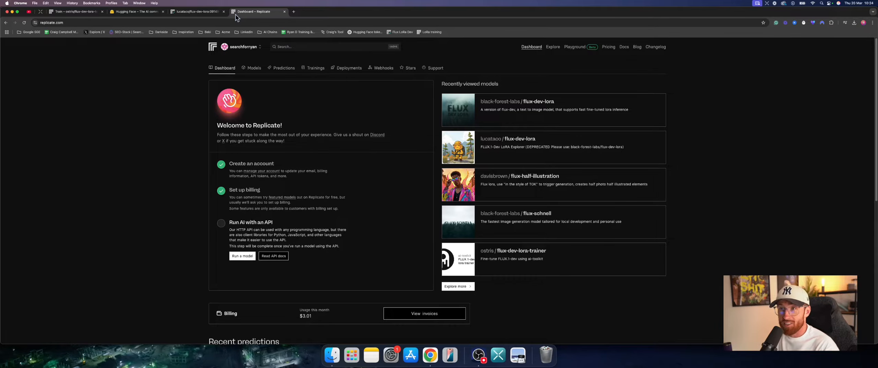
# - Open the billing section of the Replicate account settings and highlight the March 2025 invoice total
pyautogui.click(236, 48)
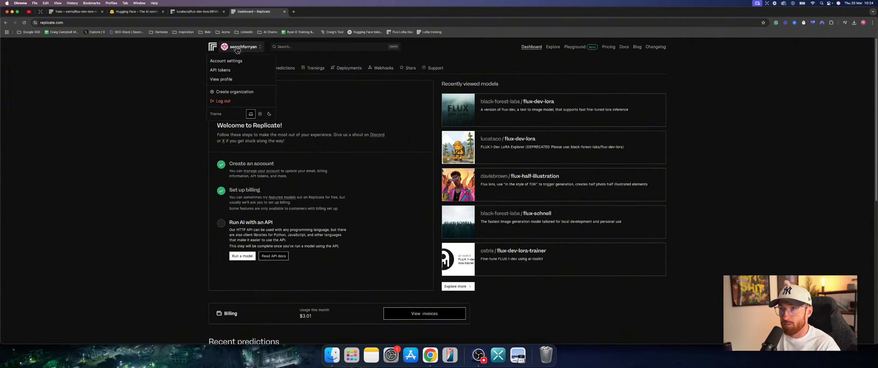
pyautogui.click(226, 61)
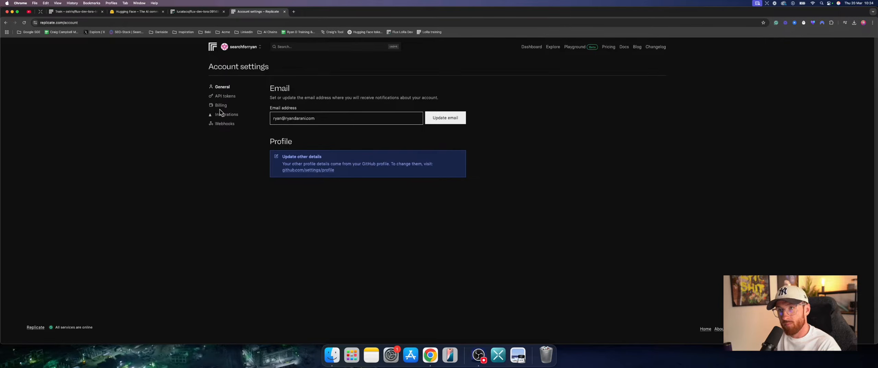
pyautogui.click(220, 105)
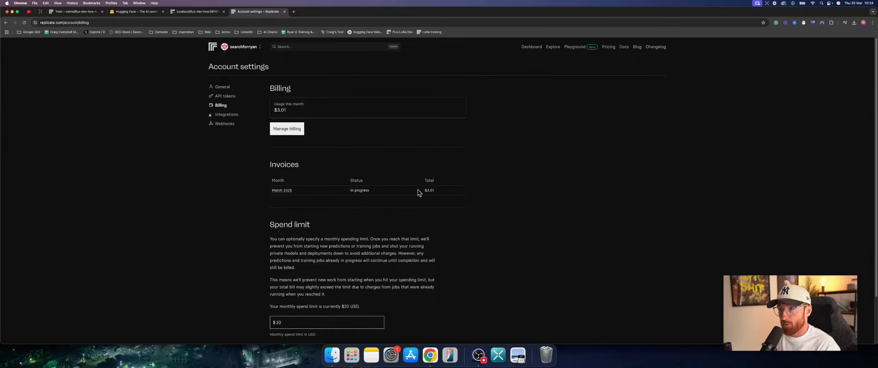
pyautogui.moveTo(416, 191); pyautogui.dragTo(441, 193)
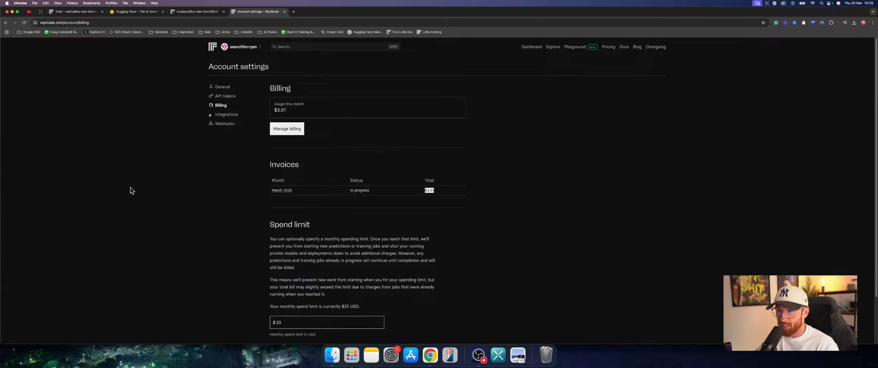
# - Return to the flux-dev-lora-trainer page and set the destination to a new private model named scaledwithai
pyautogui.click(82, 11)
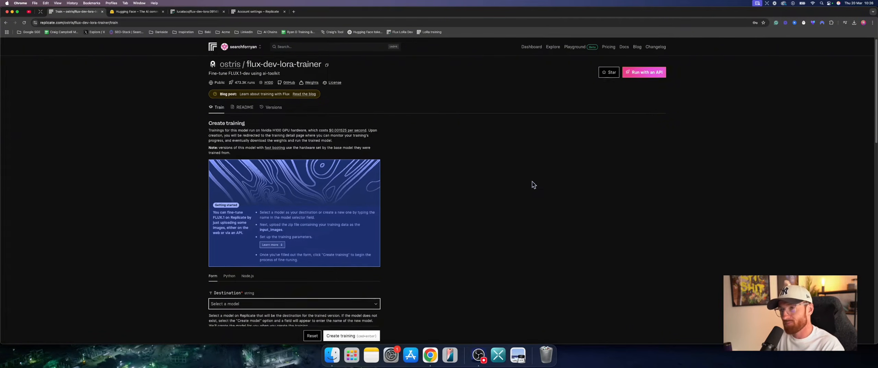
pyautogui.scroll(-3, 533, 184)
pyautogui.scroll(-2, 533, 184)
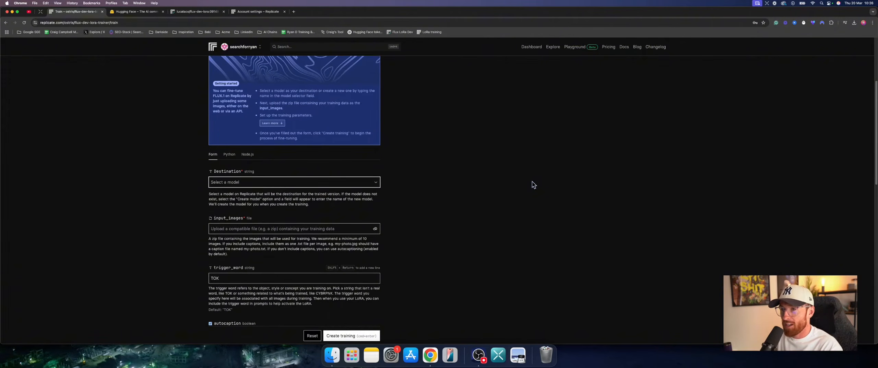
pyautogui.click(229, 182)
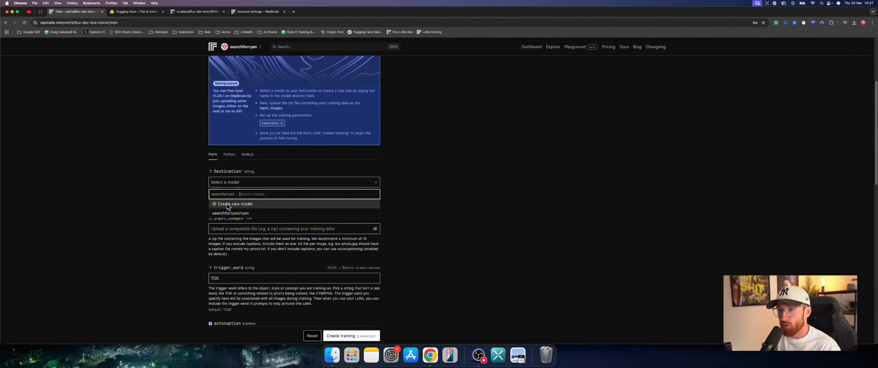
pyautogui.write('scaledwithai')
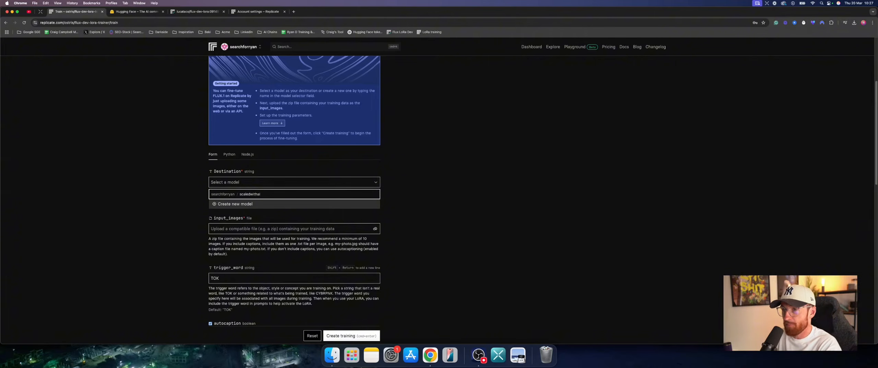
pyautogui.click(248, 205)
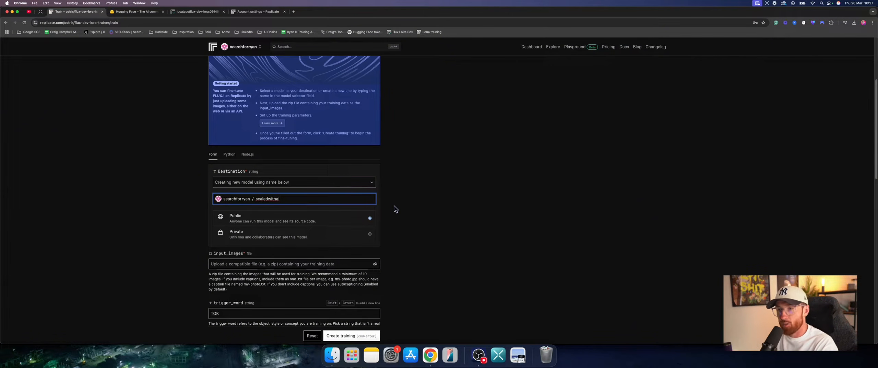
pyautogui.click(369, 233)
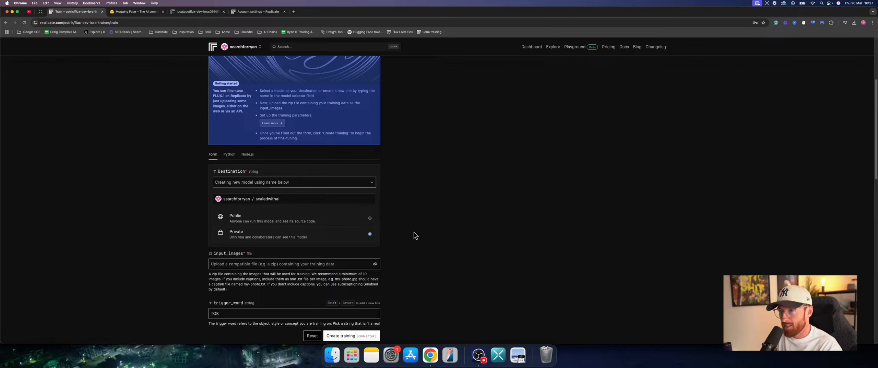
# - Upload the ZIP archive of training photos from the Desktop as the input_images file
pyautogui.scroll(-1, 415, 235)
pyautogui.scroll(-1, 415, 235)
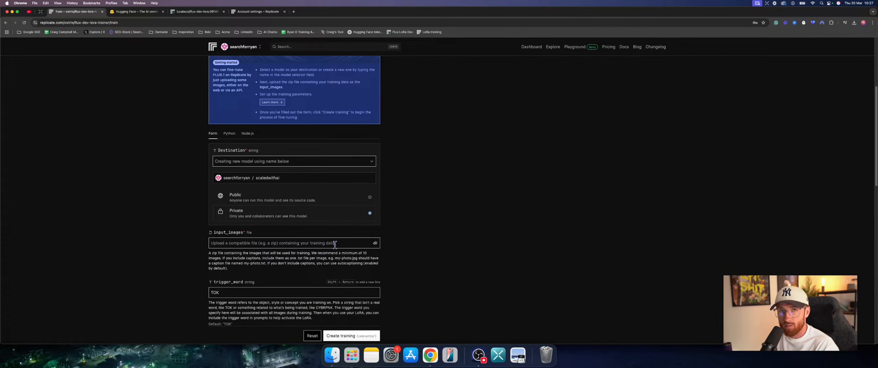
pyautogui.click(375, 242)
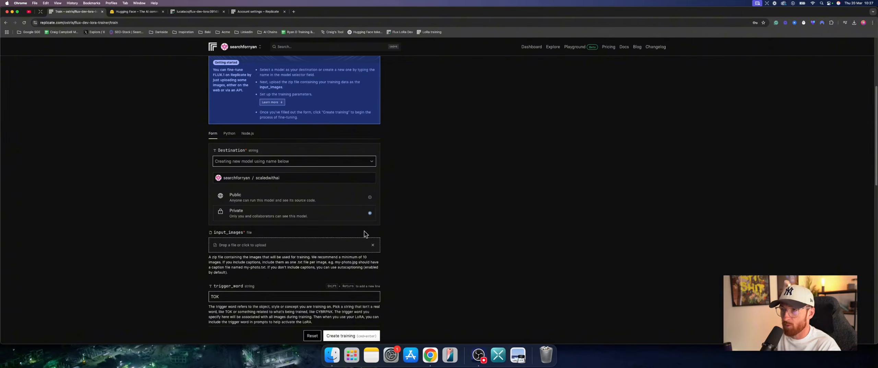
pyautogui.click(332, 249)
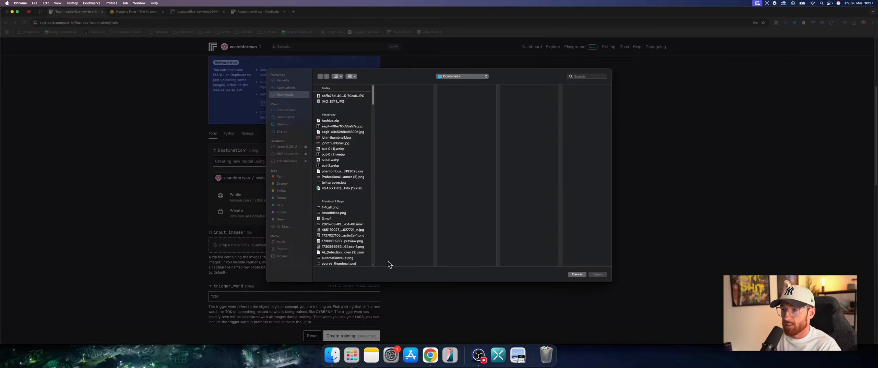
pyautogui.click(285, 124)
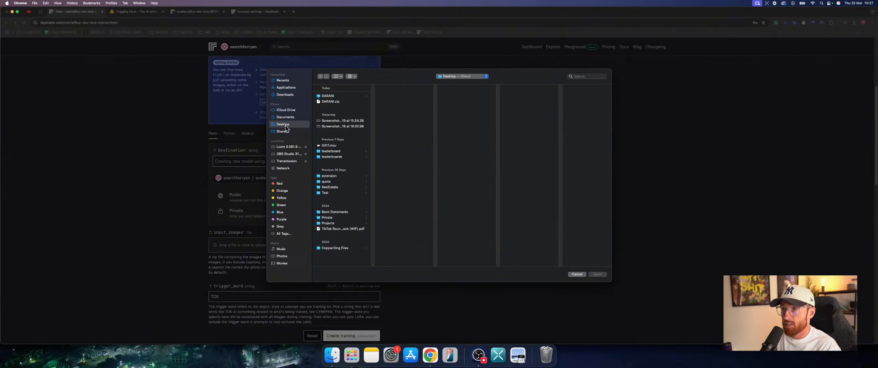
pyautogui.doubleClick(331, 102)
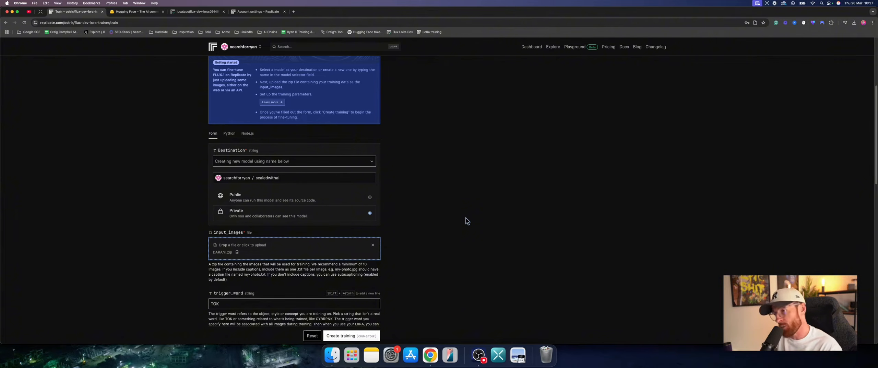
# - Replace the default trigger_word in the training form with caffeine
pyautogui.scroll(-3, 467, 221)
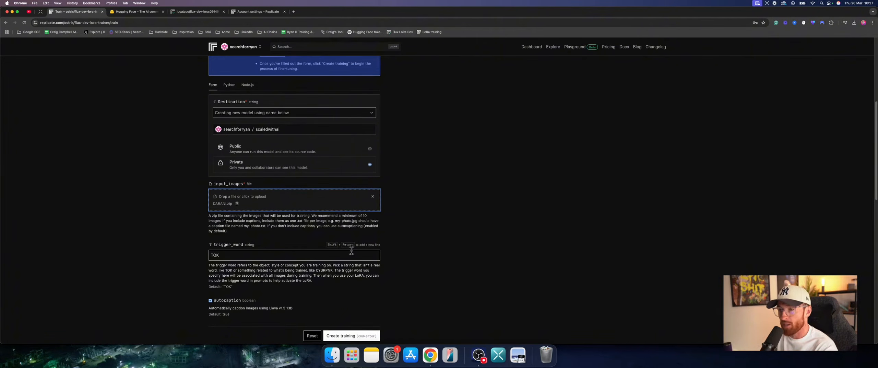
pyautogui.doubleClick(319, 253)
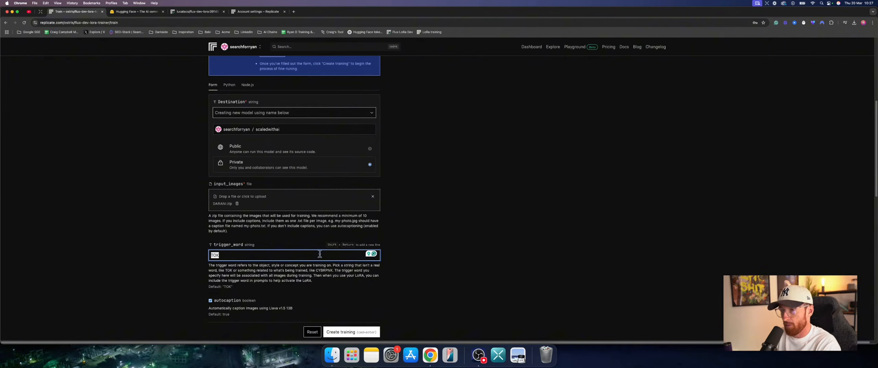
pyautogui.write('scaledwithai')
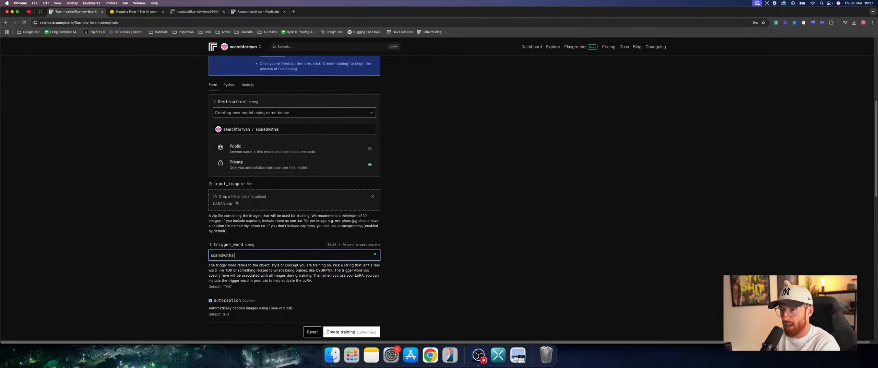
pyautogui.press('super+a')
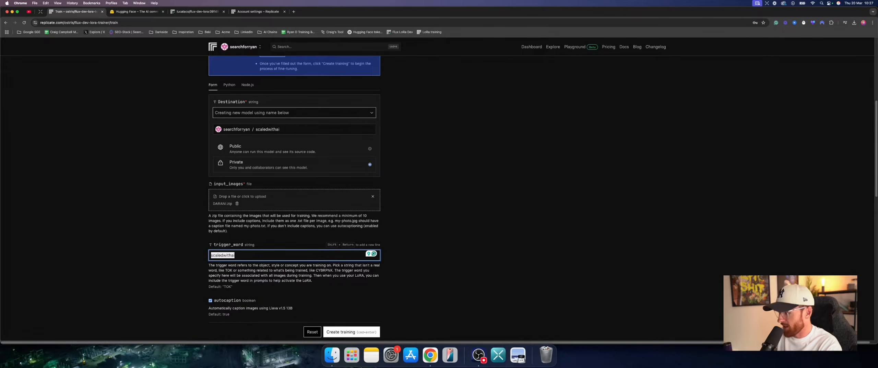
pyautogui.write('caffeine')
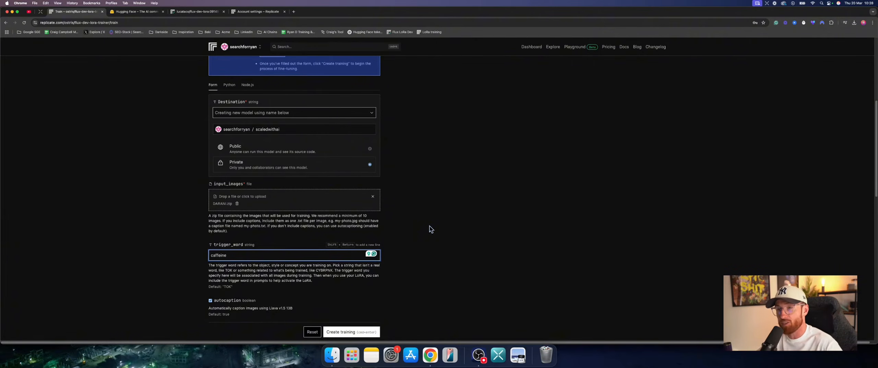
# - Set the number of training steps to 2000, leaving autocaption enabled and the caption prefix and suffix empty
pyautogui.scroll(-3, 430, 229)
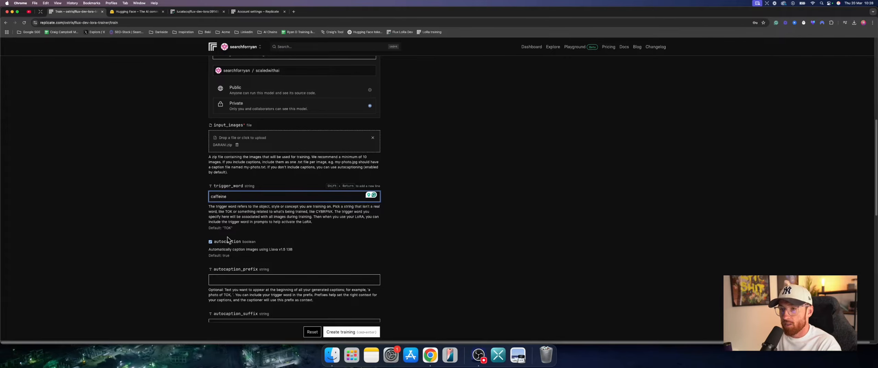
pyautogui.scroll(-2, 221, 248)
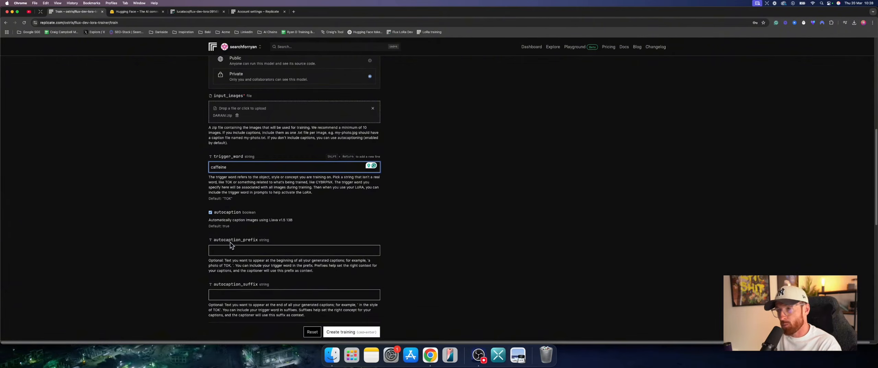
pyautogui.scroll(-1, 227, 246)
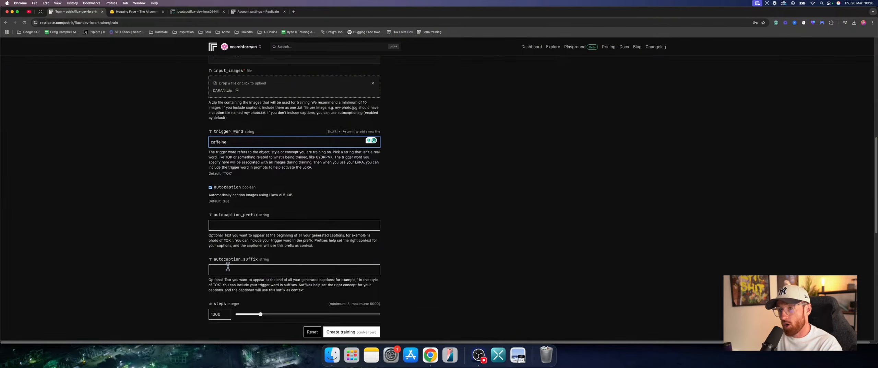
pyautogui.scroll(-2, 227, 266)
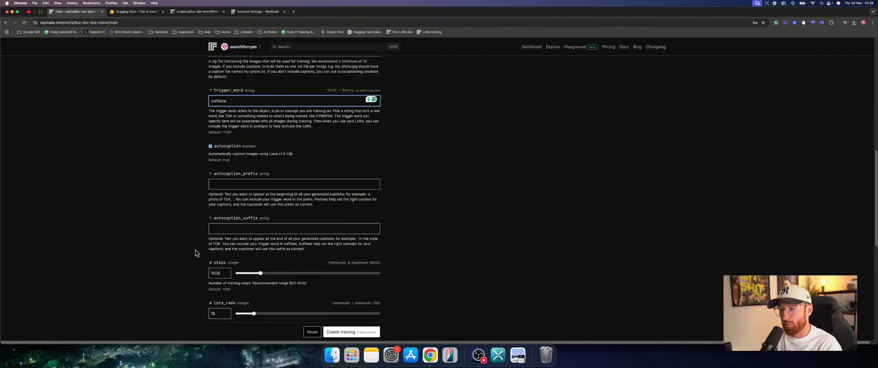
pyautogui.scroll(-2, 220, 270)
pyautogui.click(219, 234)
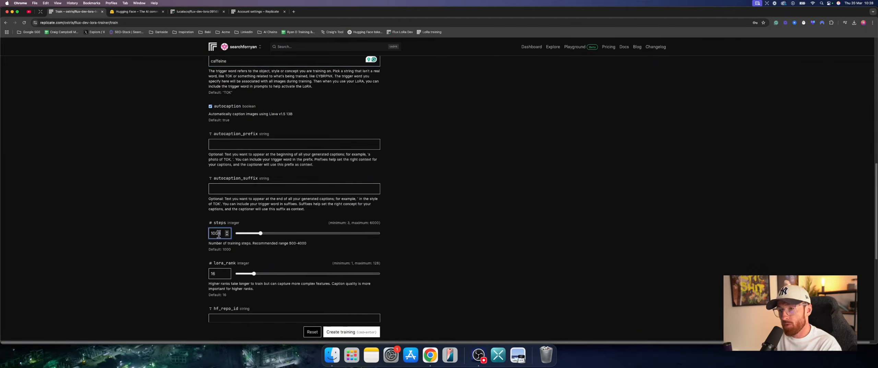
pyautogui.doubleClick(219, 233)
pyautogui.write('2000')
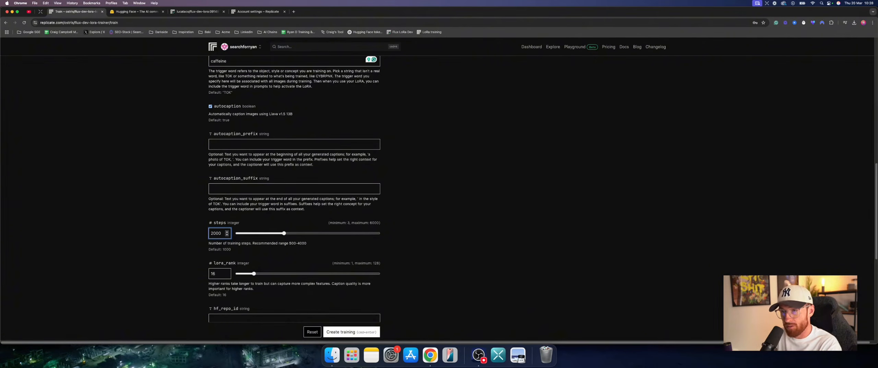
pyautogui.click(482, 237)
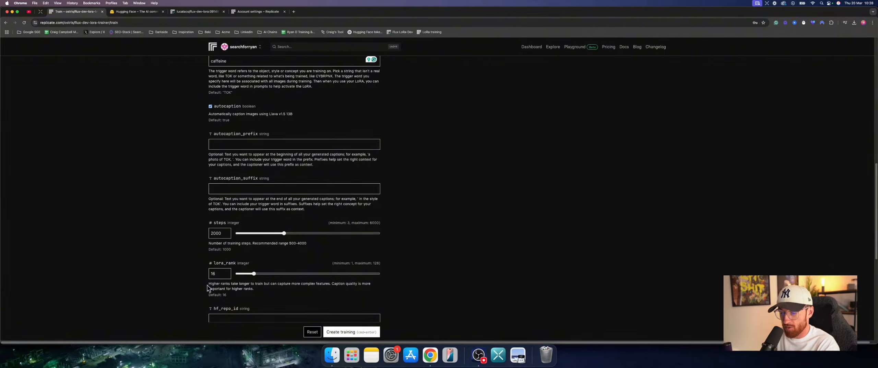
# - Highlight the lora_rank description and review the Hugging Face repository and token fields below it
pyautogui.moveTo(208, 283); pyautogui.dragTo(254, 289)
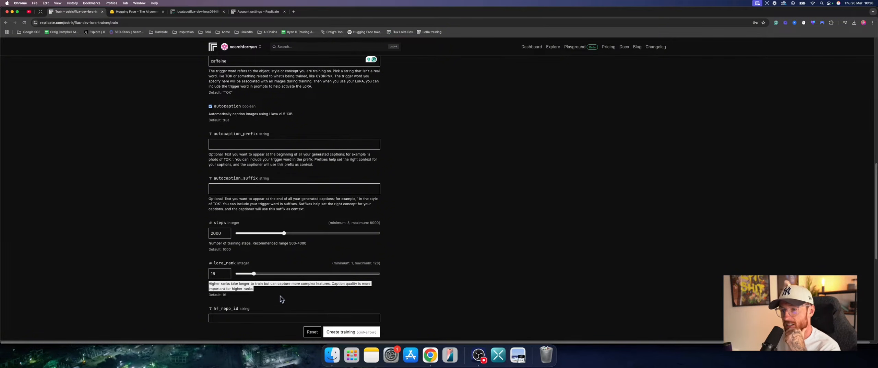
pyautogui.scroll(-3, 281, 299)
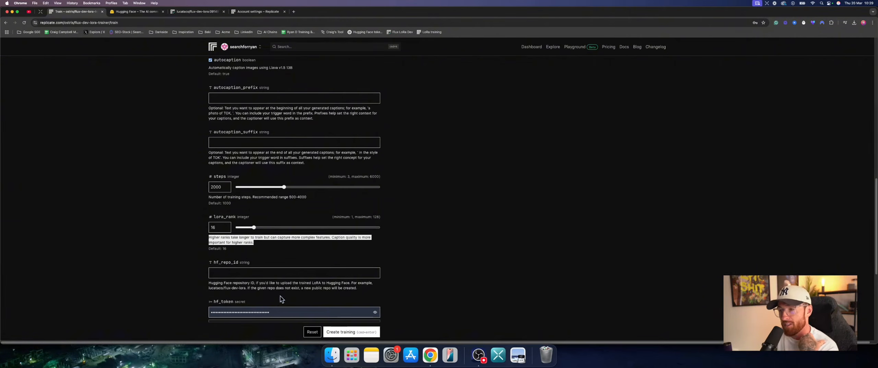
pyautogui.scroll(-4, 353, 201)
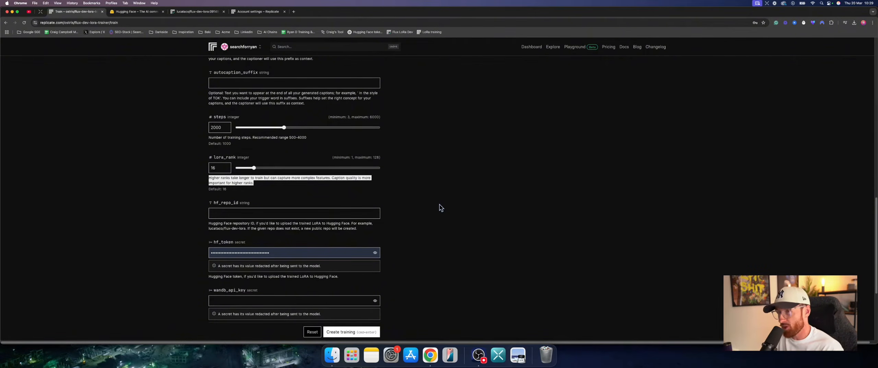
# - Switch to Hugging Face, open the account's profile page and highlight its Models heading
pyautogui.click(132, 12)
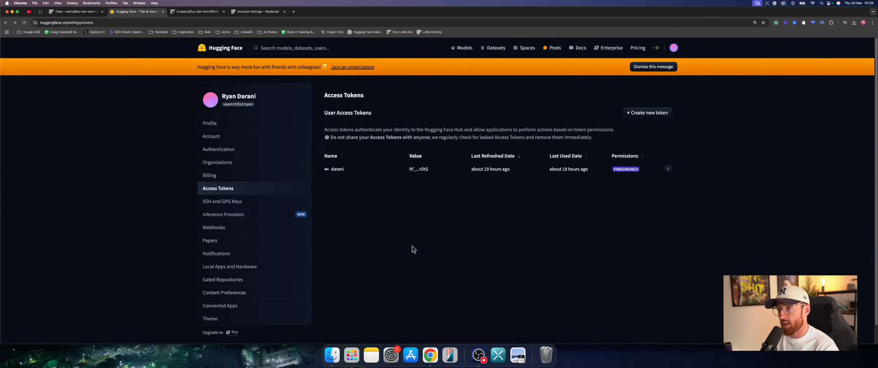
pyautogui.click(232, 97)
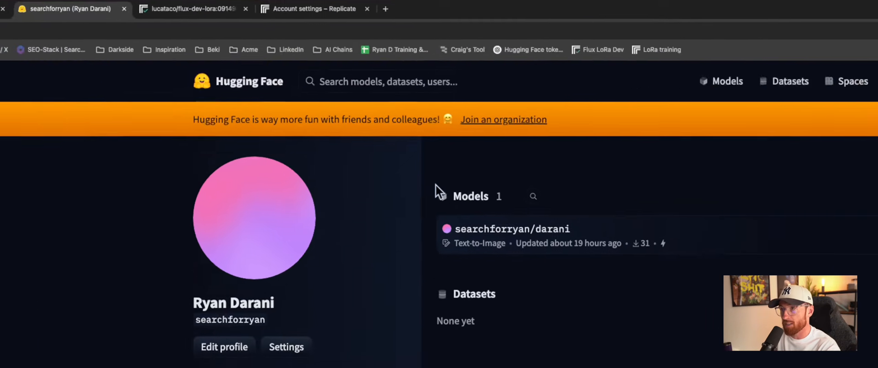
pyautogui.click(328, 104)
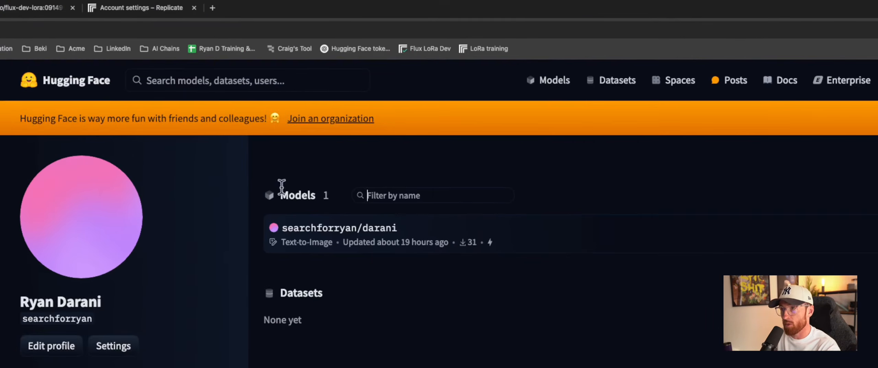
pyautogui.moveTo(280, 194); pyautogui.dragTo(316, 196)
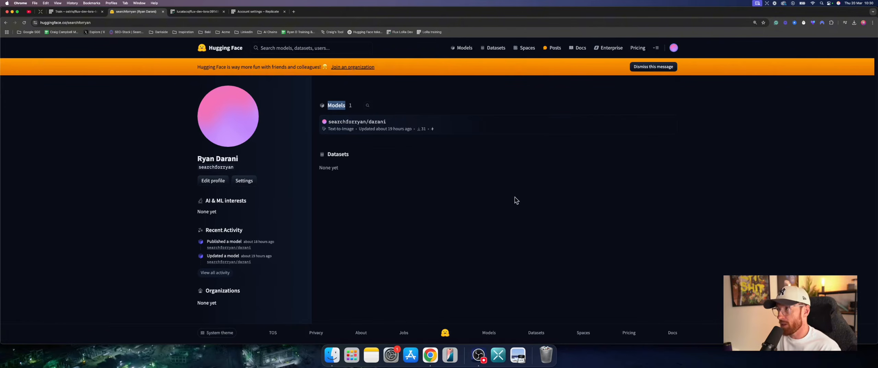
# - Create a new public Hugging Face model repository named scaledwithai with no license selected
pyautogui.click(673, 49)
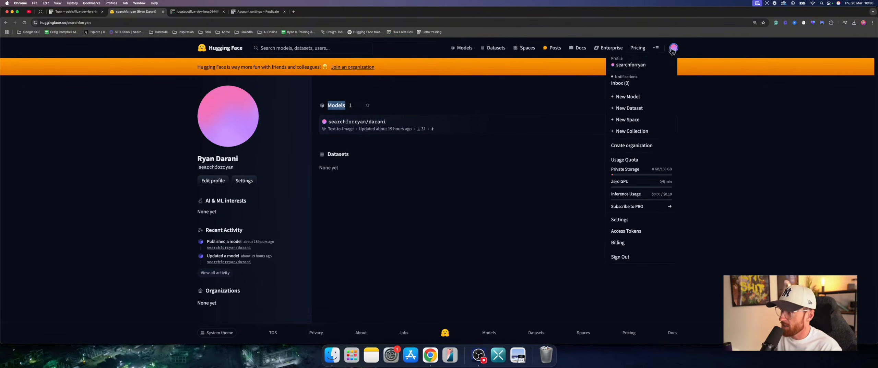
pyautogui.click(638, 97)
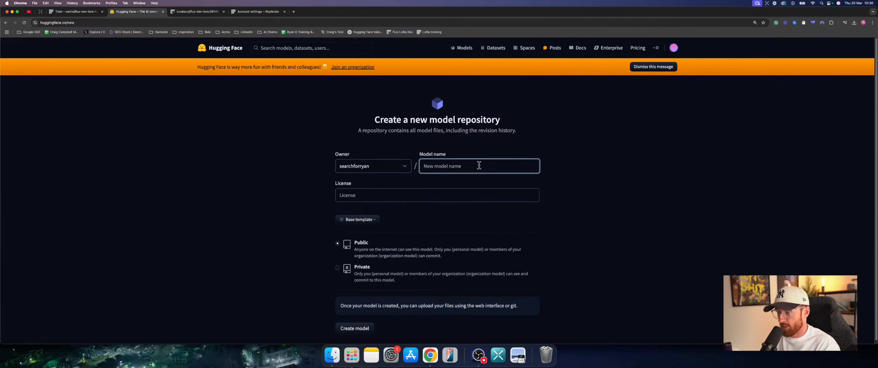
pyautogui.write('scaledwithai')
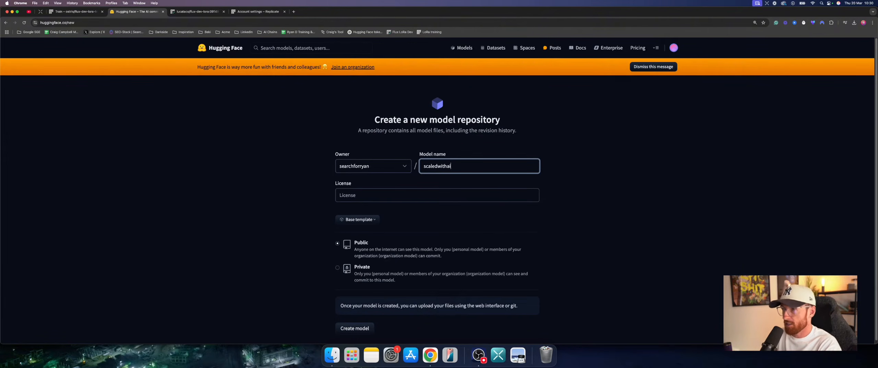
pyautogui.click(417, 195)
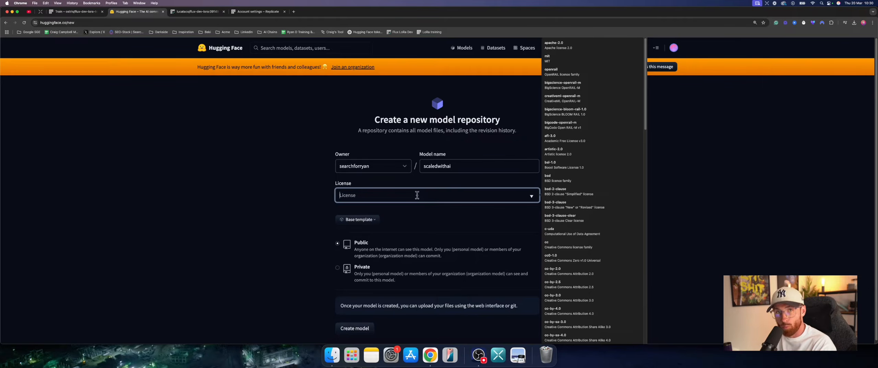
pyautogui.click(286, 195)
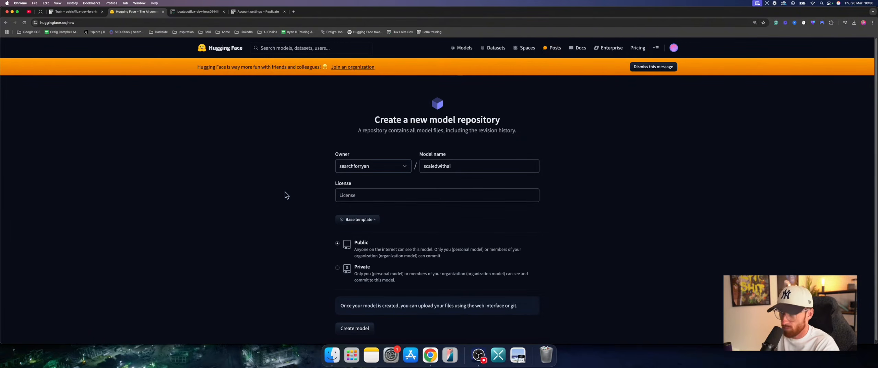
pyautogui.scroll(-1, 287, 194)
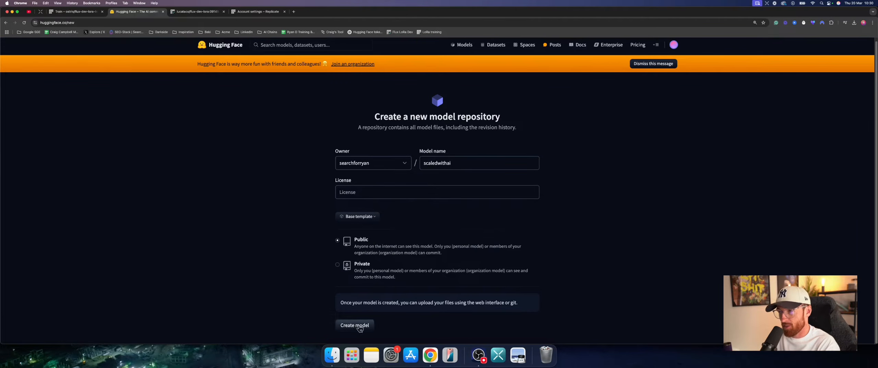
pyautogui.click(357, 325)
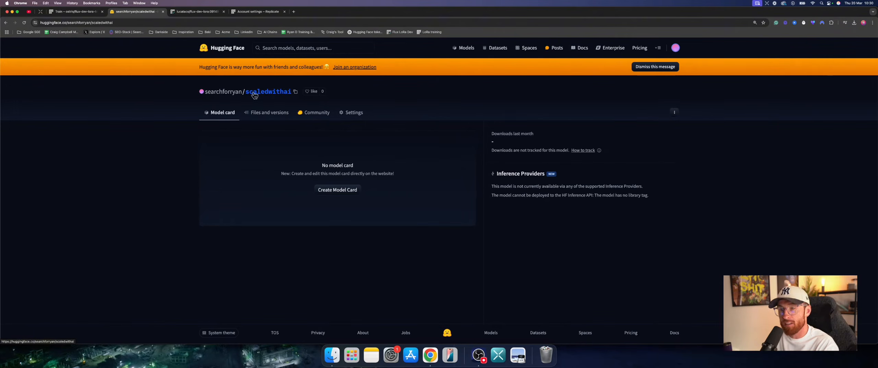
# - Copy the scaledwithai repository ID and paste it into hf_repo_id in the Replicate training form
pyautogui.click(295, 92)
pyautogui.click(74, 11)
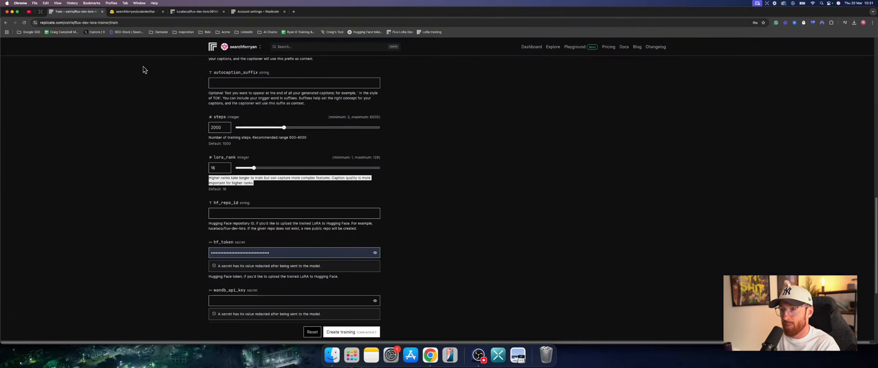
pyautogui.click(247, 212)
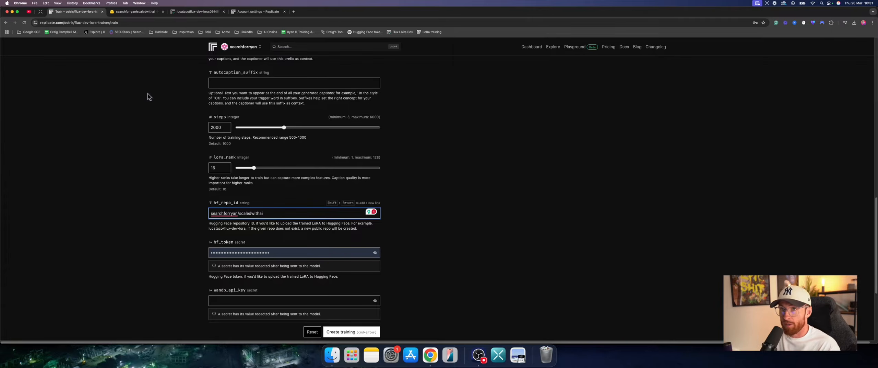
# - Switch to Hugging Face and open the form for creating a new access token from the account's Access Tokens settings
pyautogui.click(144, 16)
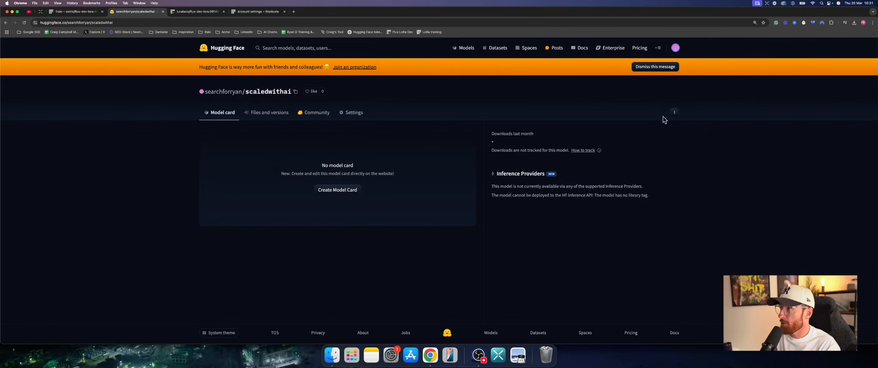
pyautogui.click(676, 48)
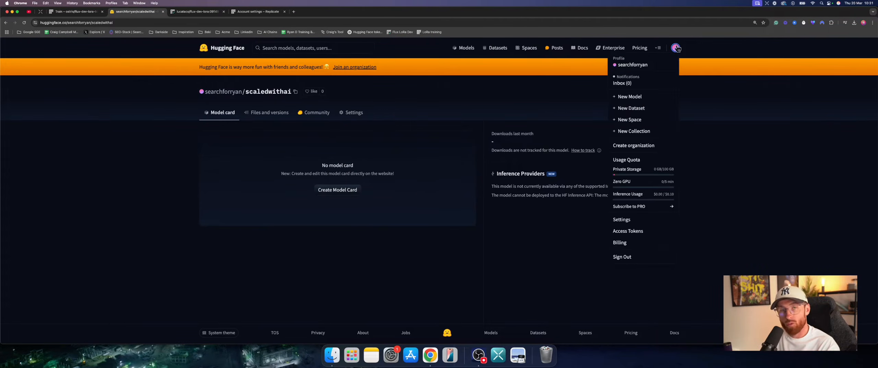
pyautogui.click(644, 236)
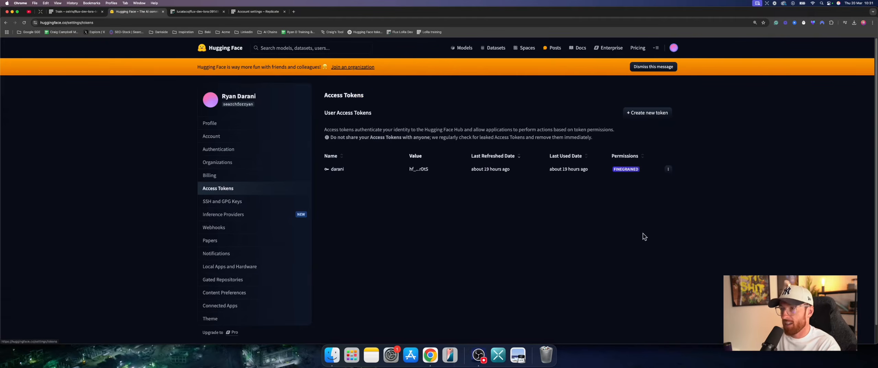
pyautogui.click(657, 118)
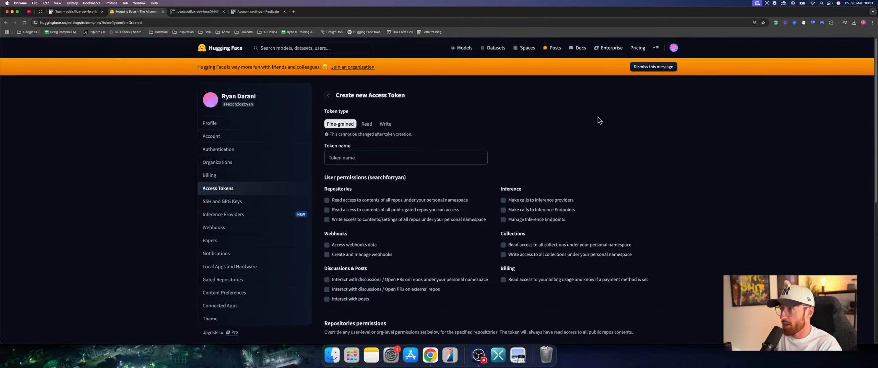
# - Examine the user, repository and organization permission options for a fine-grained access token
pyautogui.scroll(-2, 616, 150)
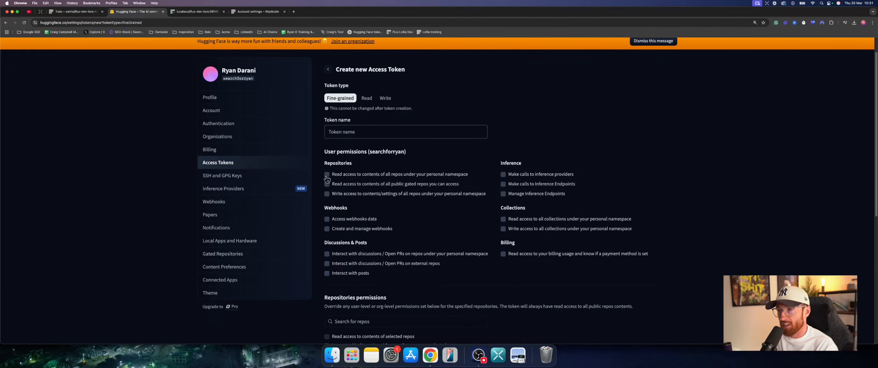
pyautogui.scroll(-5, 398, 280)
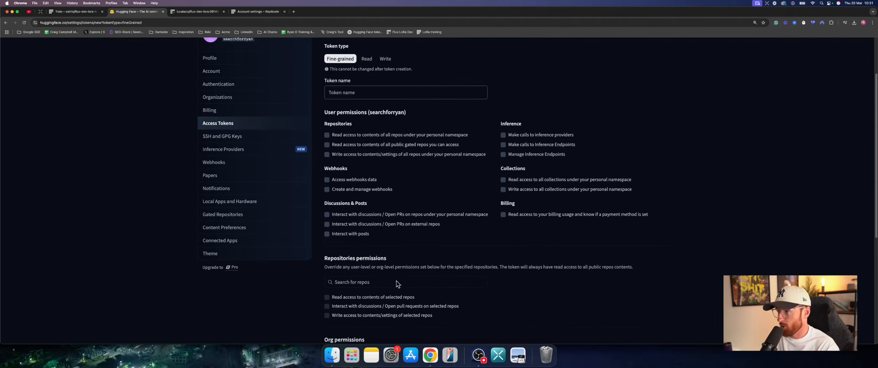
pyautogui.scroll(2, 446, 206)
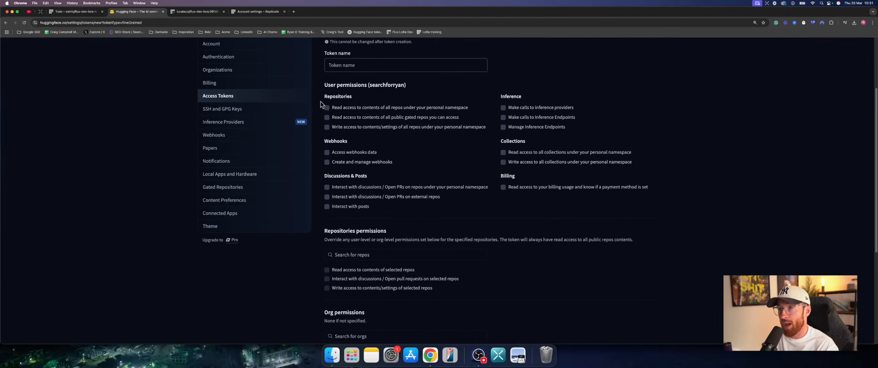
pyautogui.scroll(-5, 469, 171)
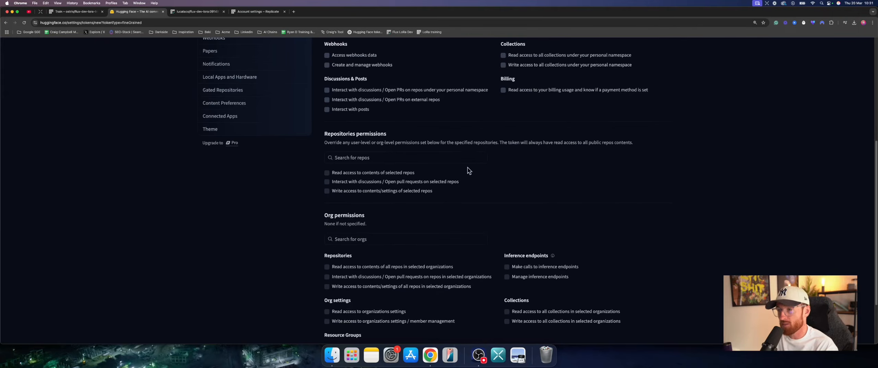
pyautogui.scroll(-3, 469, 171)
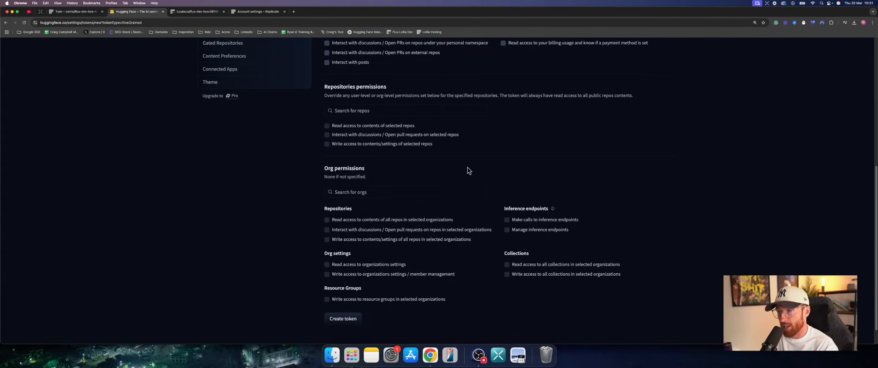
pyautogui.scroll(-2, 469, 171)
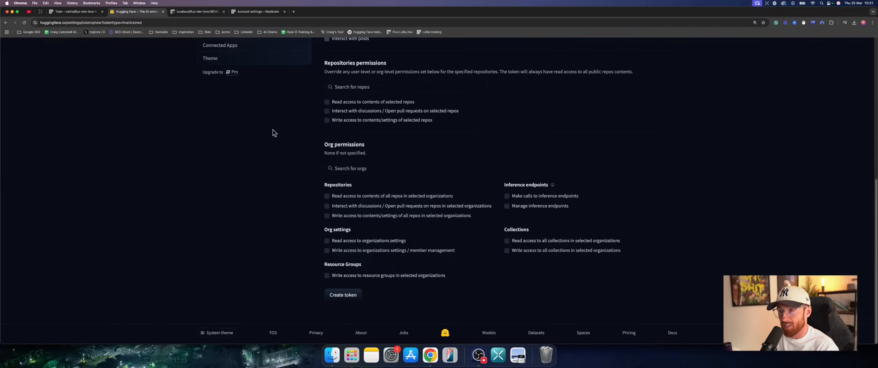
pyautogui.scroll(10, 414, 219)
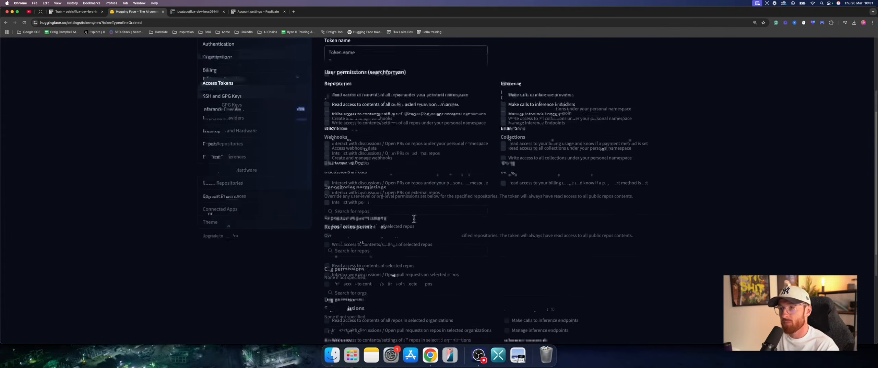
# - Return to the Replicate training form and review its settings from the Hugging Face fields up to the destination and input images
pyautogui.click(71, 13)
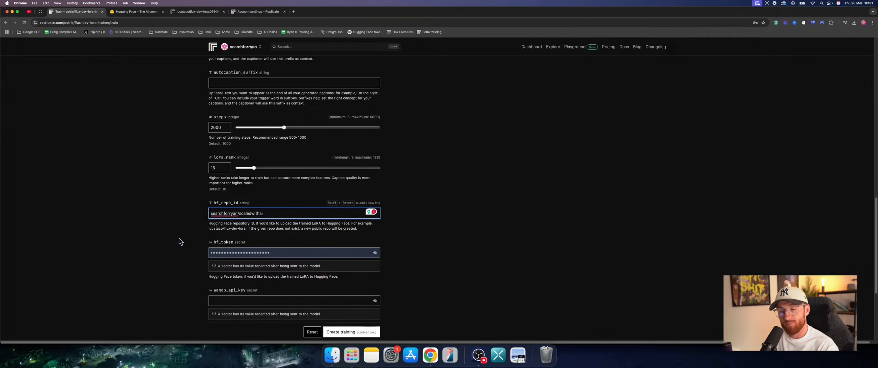
pyautogui.scroll(2, 180, 242)
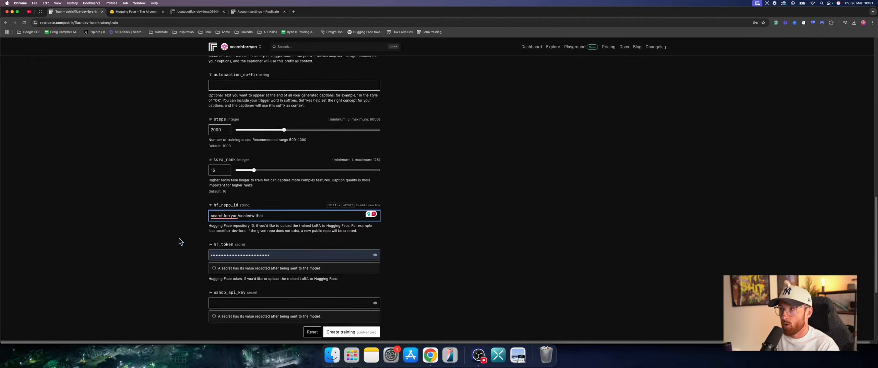
pyautogui.scroll(-4, 180, 241)
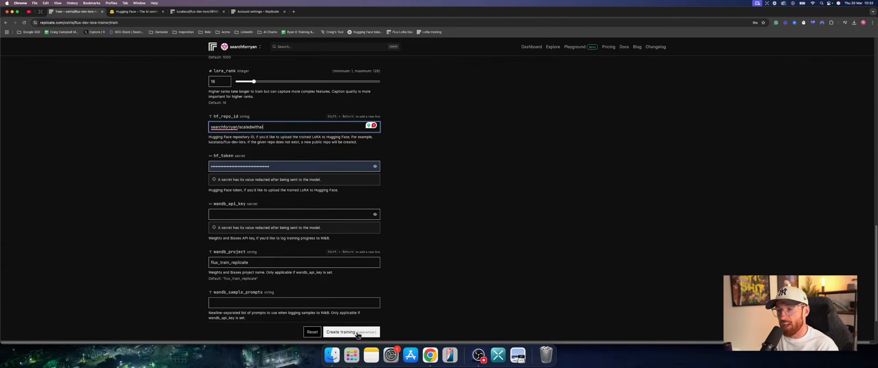
pyautogui.scroll(15, 428, 235)
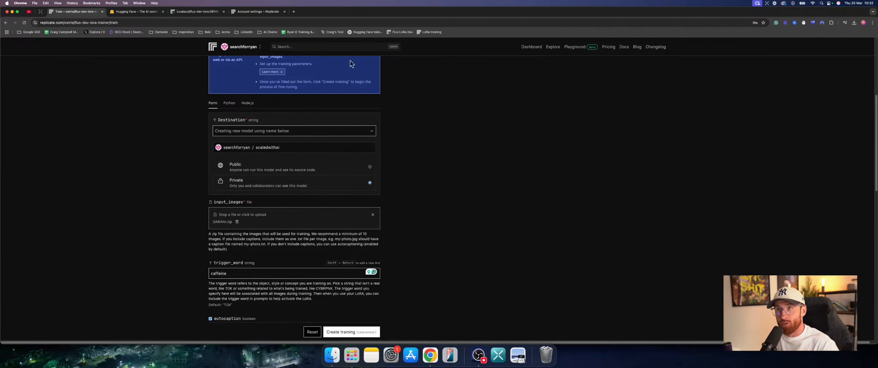
# - Open the previously completed Replicate training and review its output logs from the start, including the image captions
pyautogui.click(293, 12)
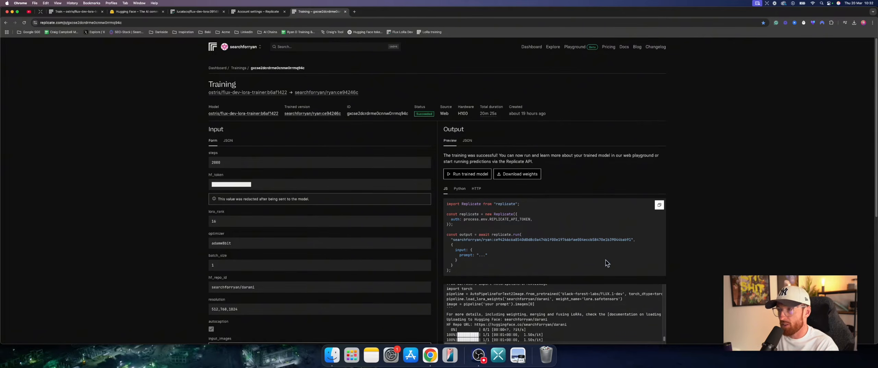
pyautogui.scroll(-3, 654, 247)
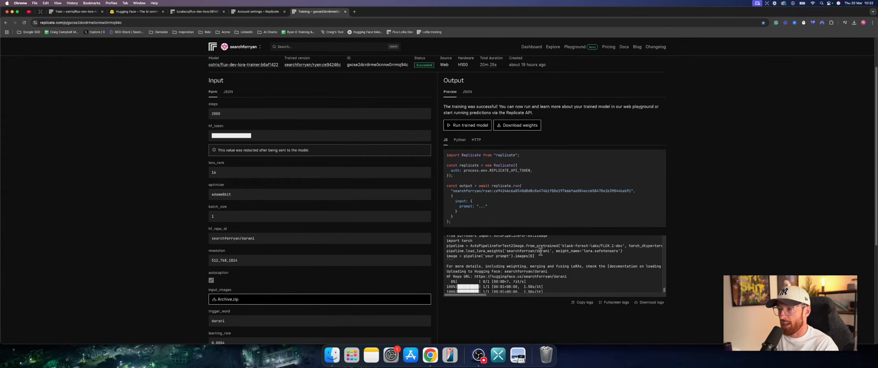
pyautogui.scroll(15, 485, 254)
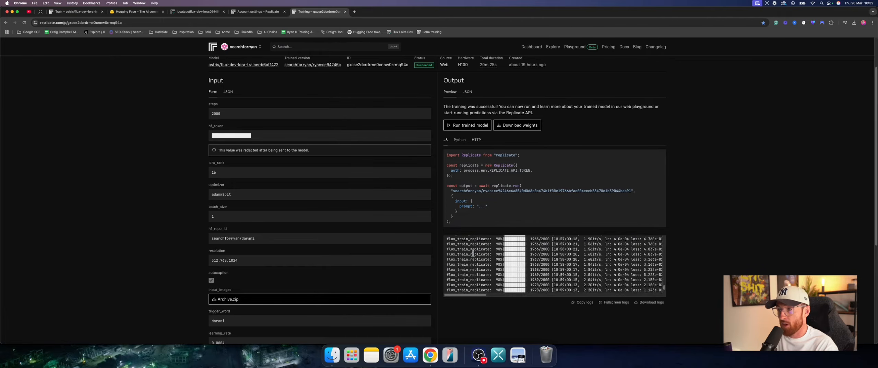
pyautogui.scroll(15, 473, 253)
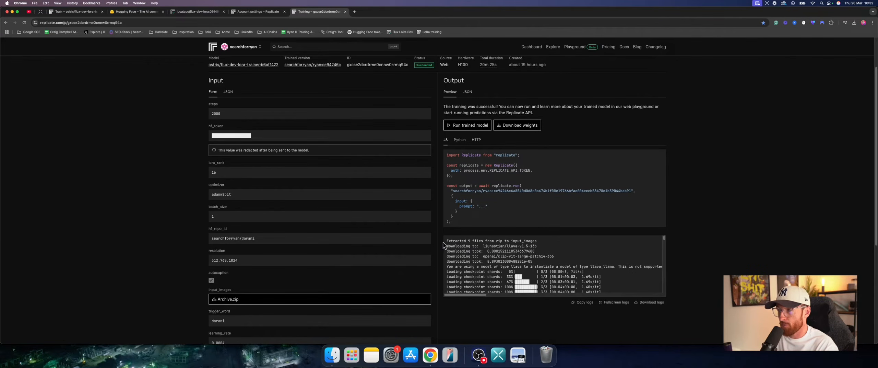
pyautogui.scroll(-3, 478, 274)
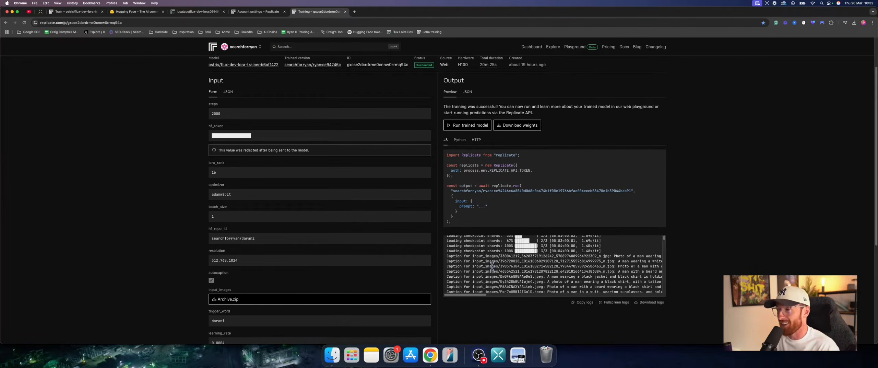
# - Switch to the lucataco/flux-dev-lora playground and highlight the trigger word in the prompt and the hf_lora field name
pyautogui.click(185, 12)
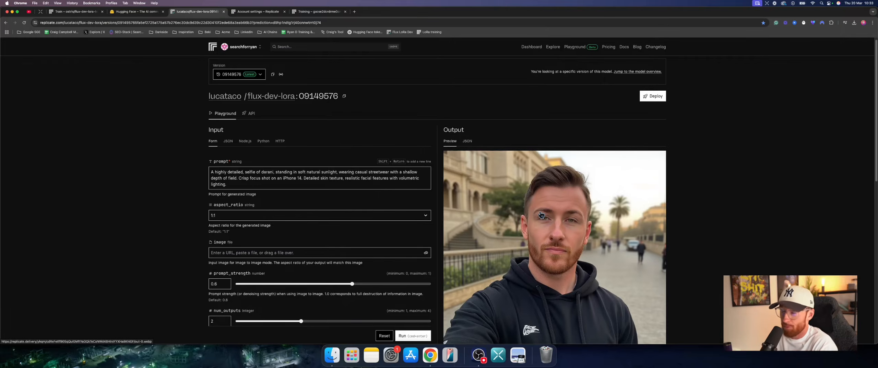
pyautogui.click(264, 172)
pyautogui.doubleClick(263, 172)
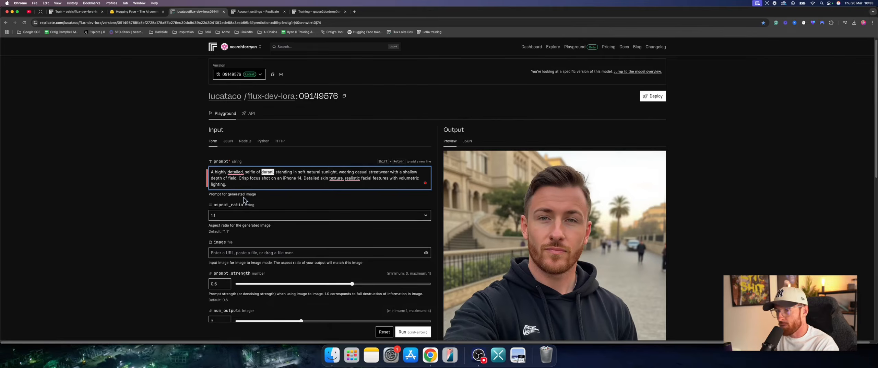
pyautogui.scroll(-5, 243, 200)
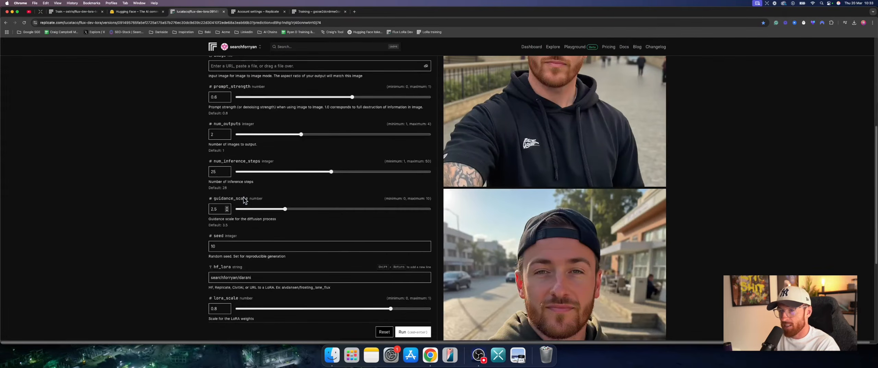
pyautogui.scroll(-2, 244, 200)
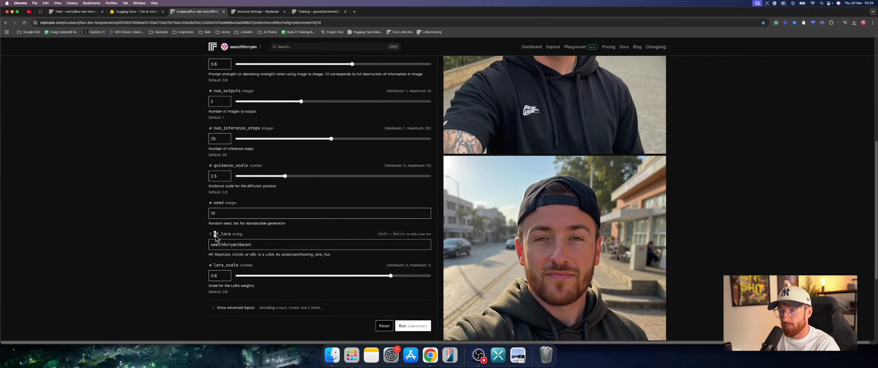
pyautogui.moveTo(214, 234); pyautogui.dragTo(230, 236)
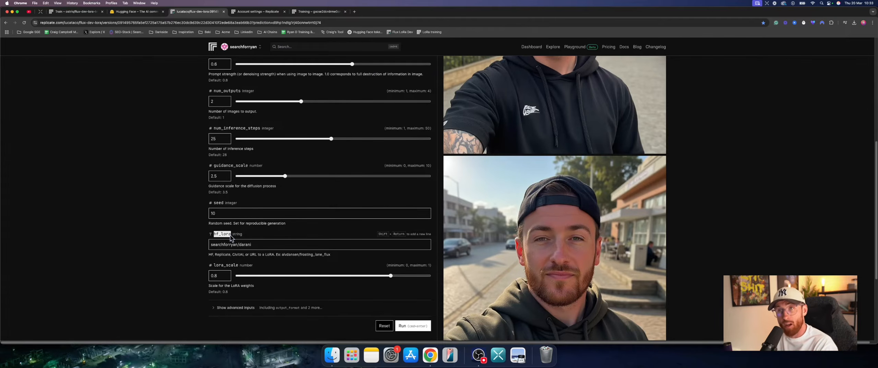
# - Open the earlier trained text-to-image model from the Hugging Face profile and copy its repository ID
pyautogui.click(136, 12)
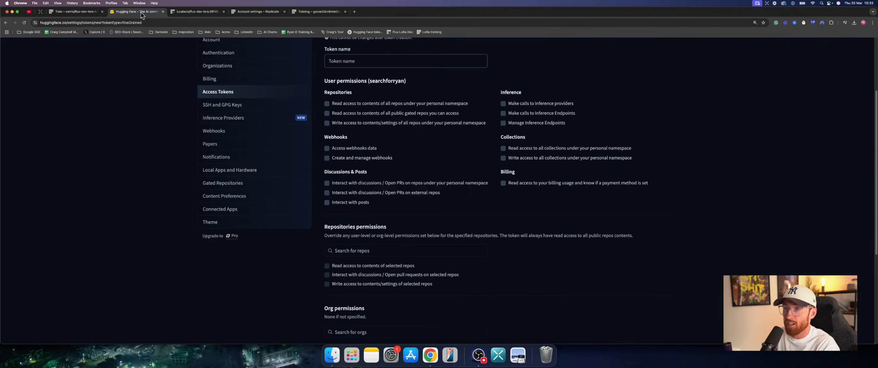
pyautogui.click(677, 51)
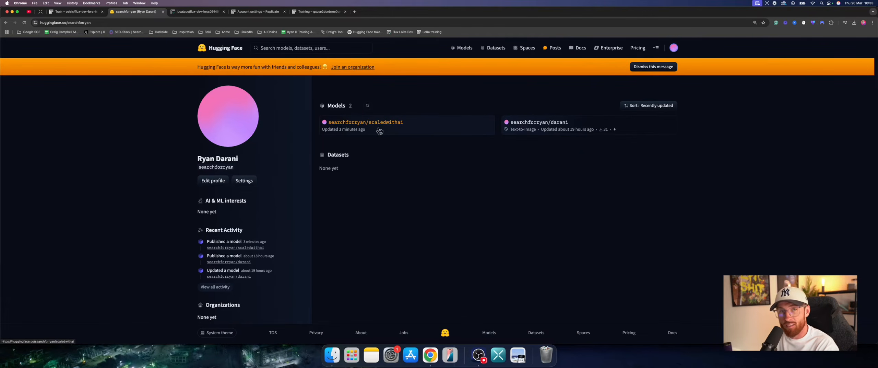
pyautogui.click(539, 127)
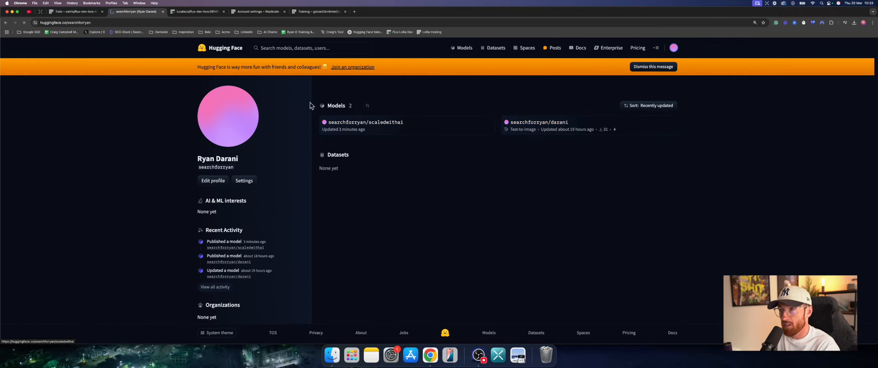
pyautogui.click(270, 91)
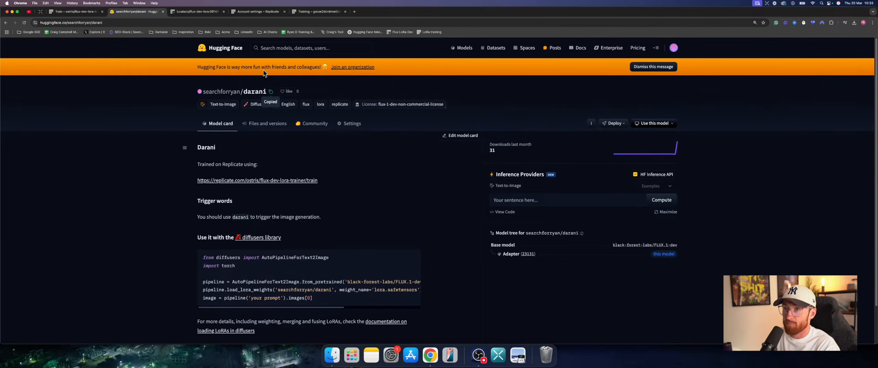
# - Return to the flux-dev-lora playground and replace the hf_lora value with the copied repository ID
pyautogui.click(197, 11)
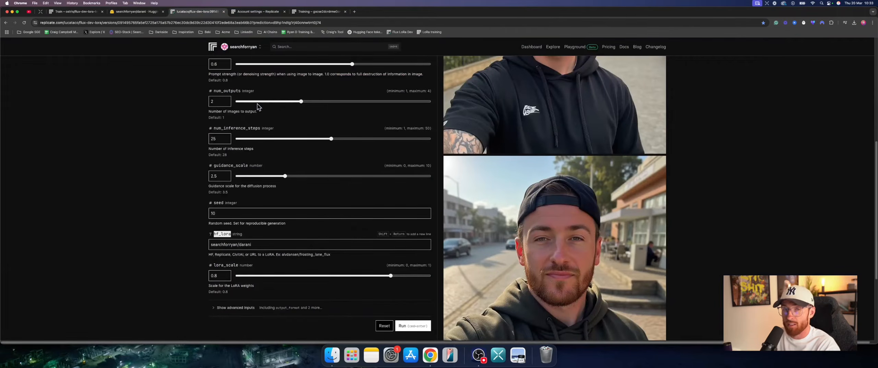
pyautogui.click(247, 246)
pyautogui.press('super+a')
pyautogui.press('super+v')
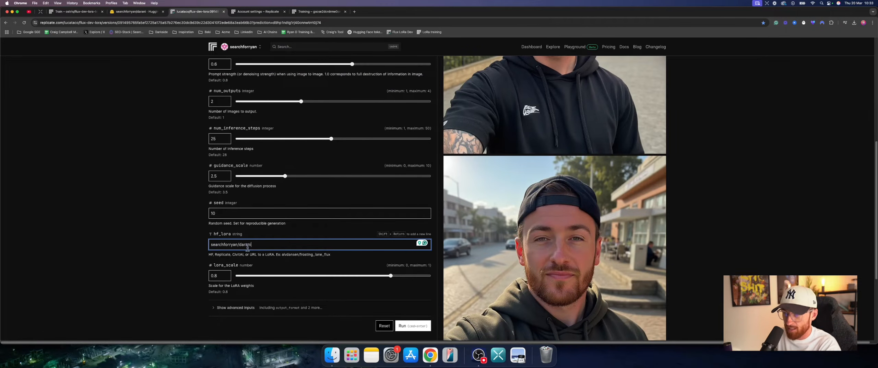
# - Set num_outputs to 1 in the flux-dev-lora playground
pyautogui.scroll(2, 202, 248)
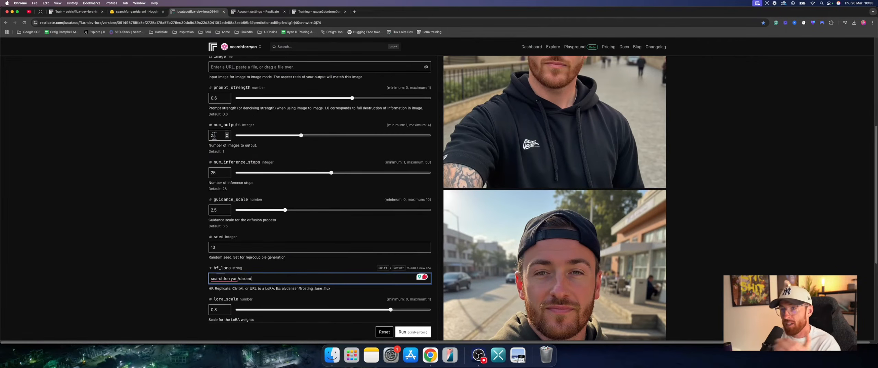
pyautogui.scroll(2, 215, 137)
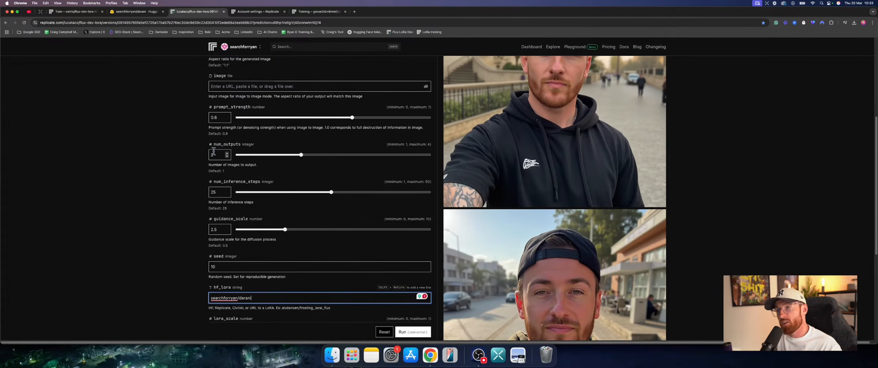
pyautogui.moveTo(300, 155); pyautogui.dragTo(255, 164)
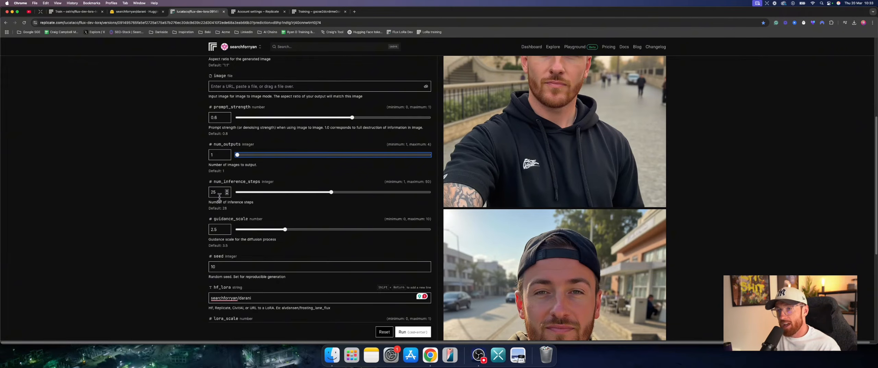
pyautogui.scroll(-2, 220, 195)
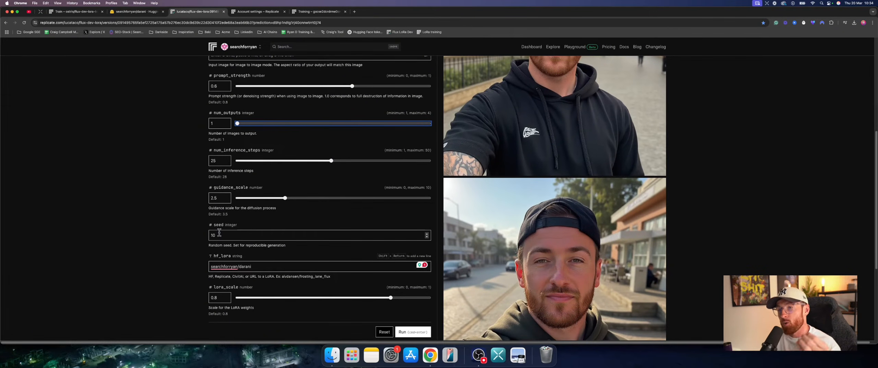
# - Replace the prompt text with "A highly detailed image of darani, a man,"
pyautogui.scroll(-3, 220, 236)
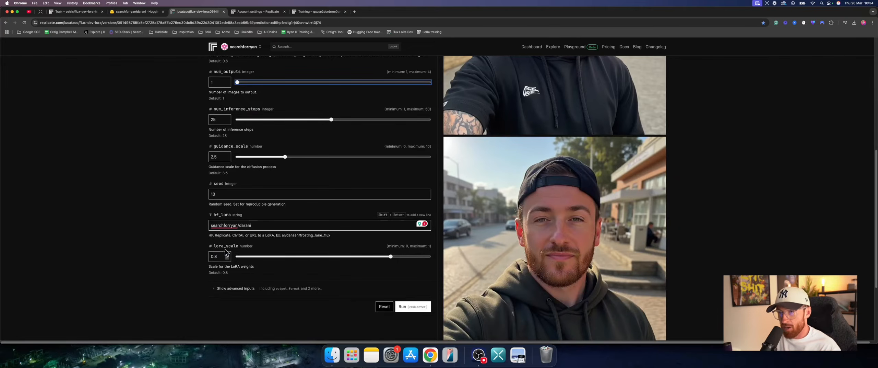
pyautogui.scroll(3, 225, 254)
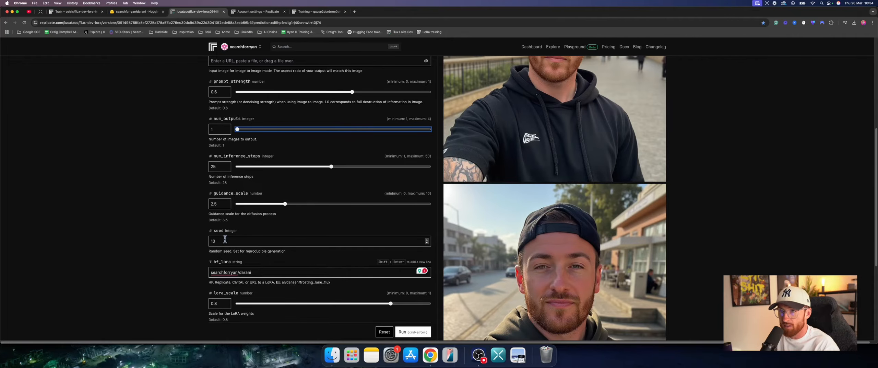
pyautogui.scroll(3, 225, 239)
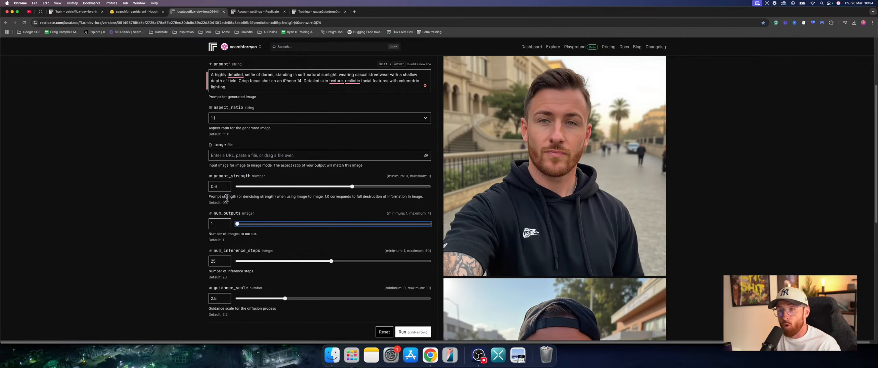
pyautogui.scroll(3, 227, 198)
pyautogui.tripleClick(231, 168)
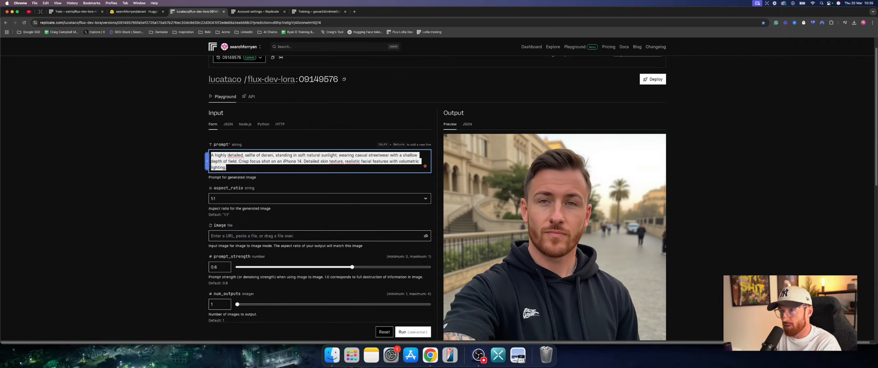
pyautogui.write('A highly')
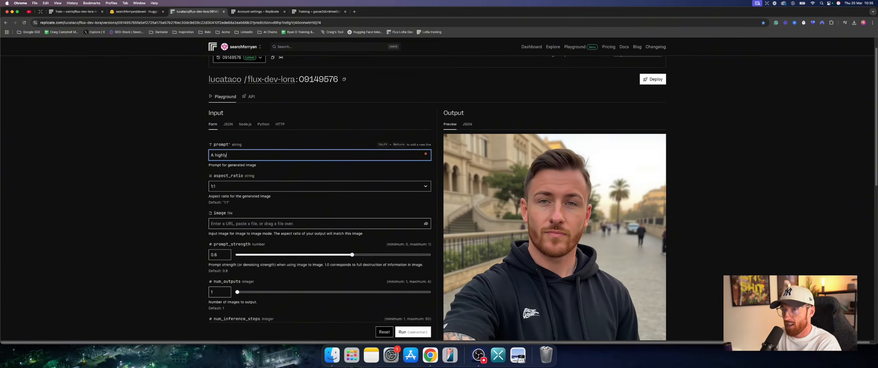
pyautogui.write(' detailed image of Darani')
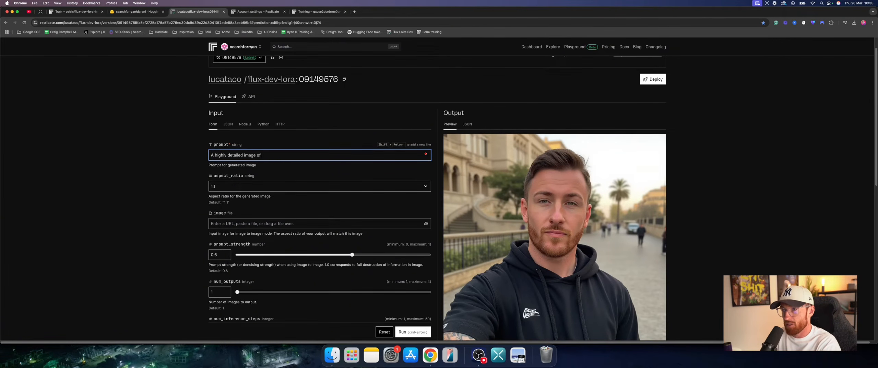
pyautogui.press('BackSpace')
pyautogui.press('BackSpace')
pyautogui.press('BackSpace')
pyautogui.press('BackSpace')
pyautogui.press('BackSpace')
pyautogui.write('arani')
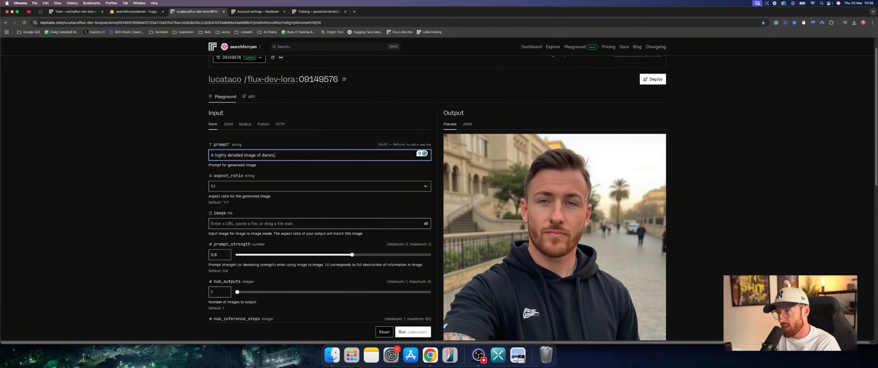
pyautogui.write(',')
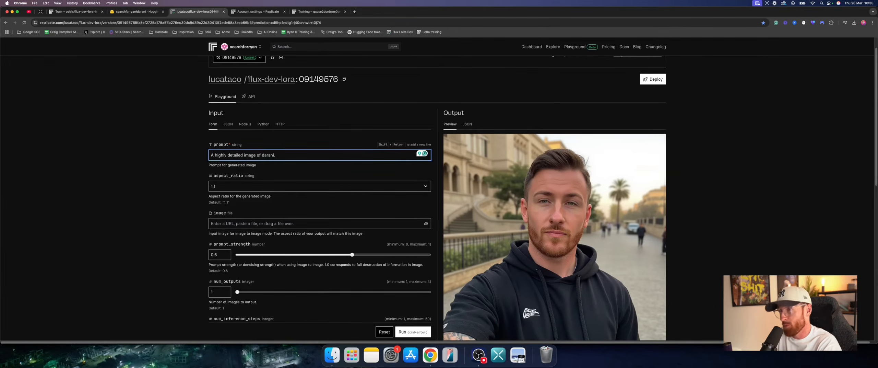
pyautogui.write('a man')
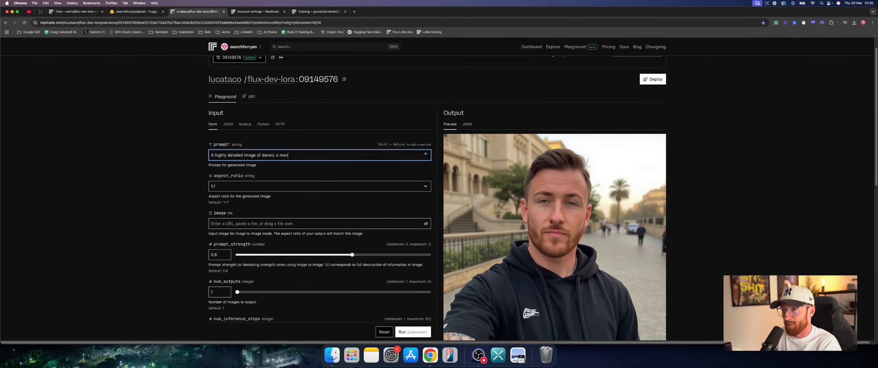
pyautogui.write(', ')
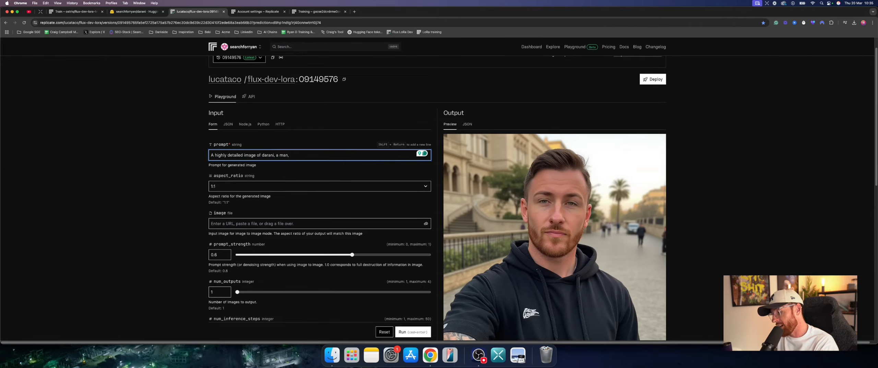
# - Continue the prompt with "in Paris fashion week, wearing a suit."
pyautogui.write('in fashi')
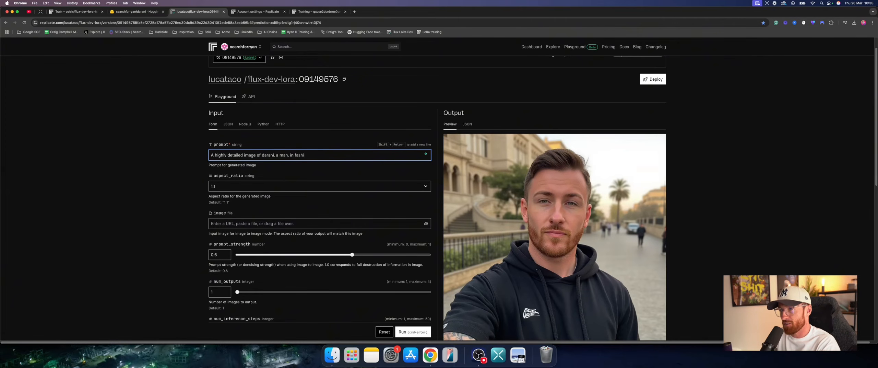
pyautogui.press('BackSpace')
pyautogui.press('BackSpace')
pyautogui.press('BackSpace')
pyautogui.press('BackSpace')
pyautogui.press('BackSpace')
pyautogui.write('Paris f')
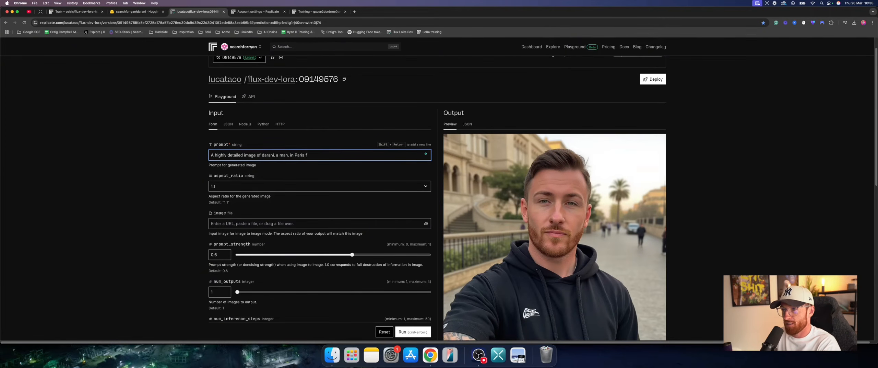
pyautogui.write('ashion week, wearing')
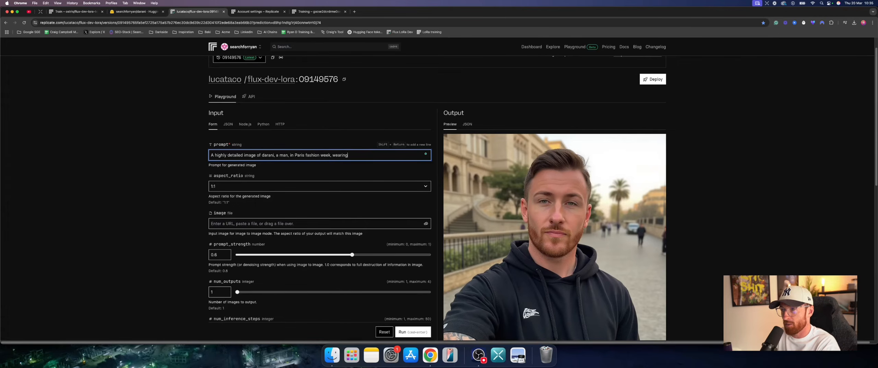
pyautogui.write(' a suit.')
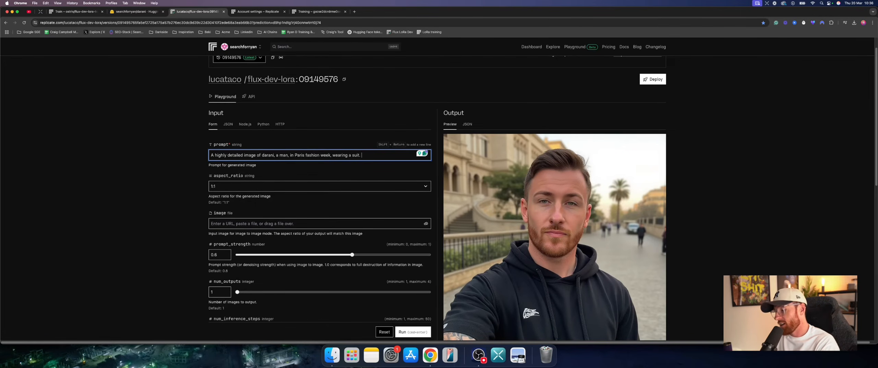
# - Finish the prompt with "Professional photography shot on a DSLR, 35mm lens. Black and white, high contrast." and run the model
pyautogui.write(' Professional phjo')
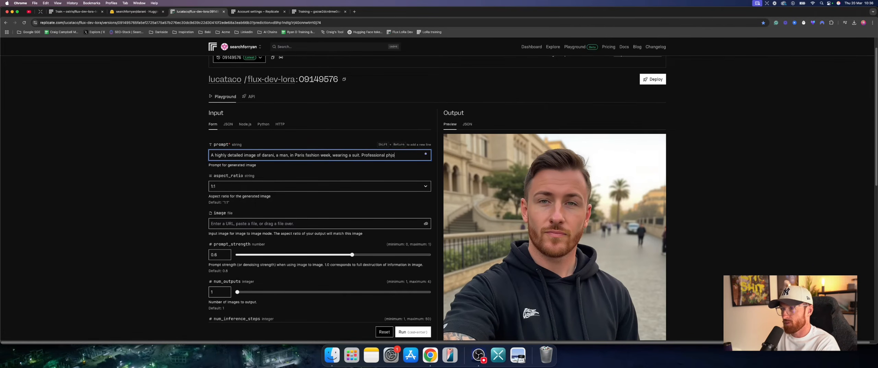
pyautogui.press('BackSpace')
pyautogui.press('BackSpace')
pyautogui.write('otography shot on a')
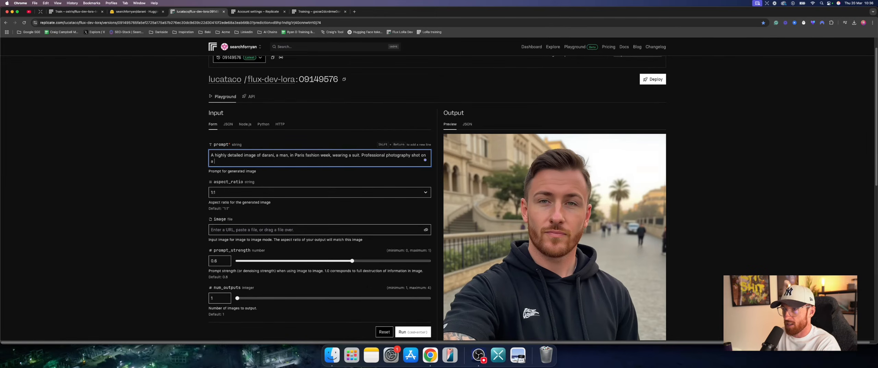
pyautogui.write(' DSLR, 3')
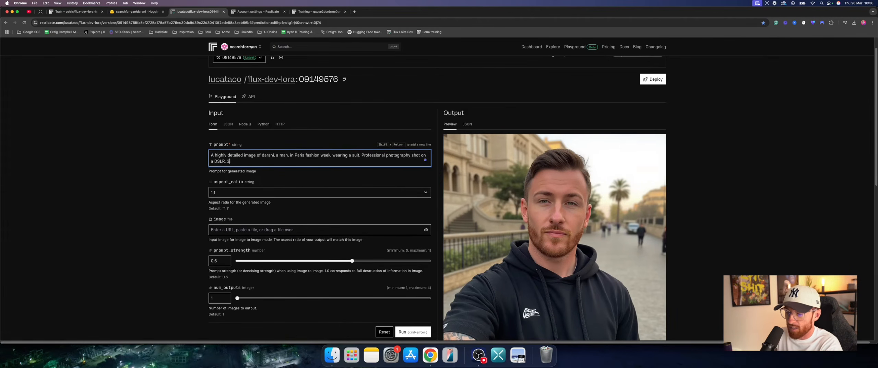
pyautogui.write('5mm lens')
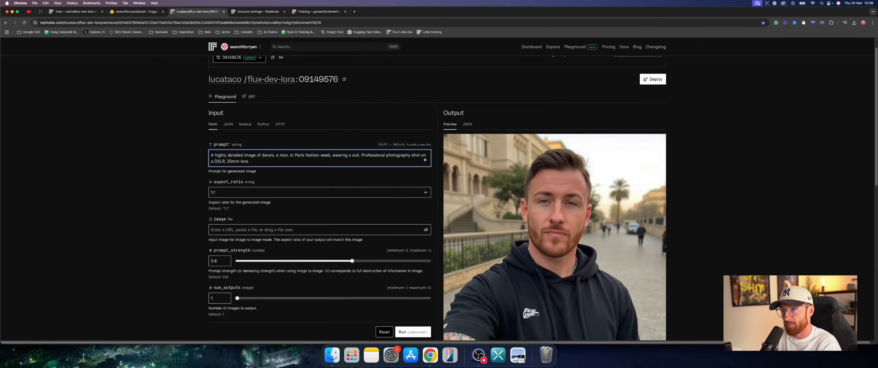
pyautogui.write('. Black and white, ')
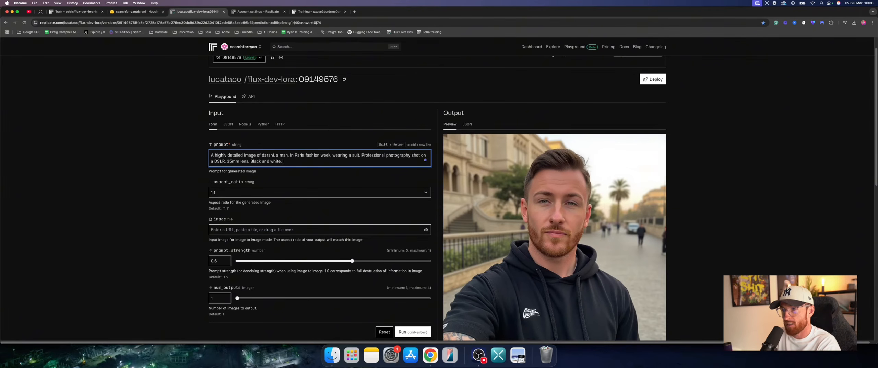
pyautogui.write('high contrast,')
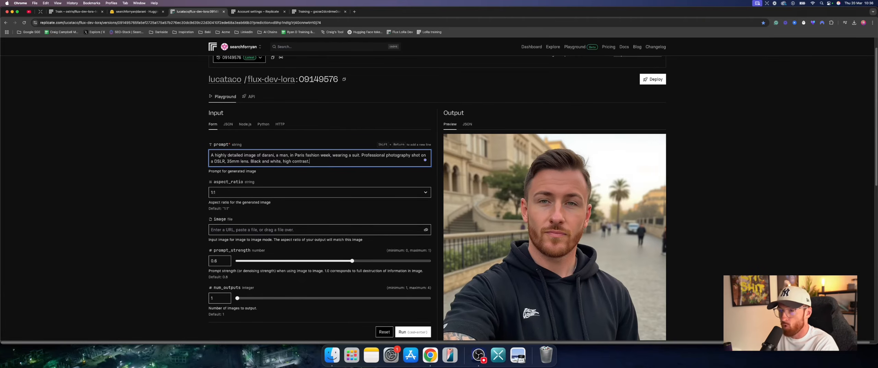
pyautogui.click(416, 332)
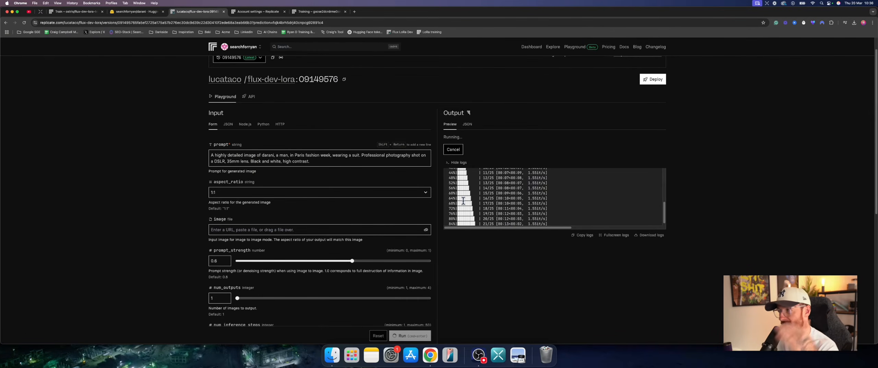
# - Examine the generated image and review the generation settings down to the seed and hf_lora fields
pyautogui.scroll(-1, 486, 199)
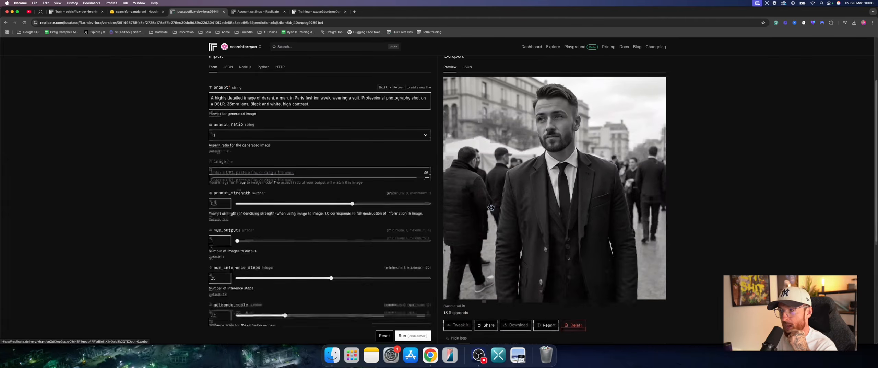
pyautogui.scroll(-3, 489, 205)
pyautogui.scroll(-6, 490, 206)
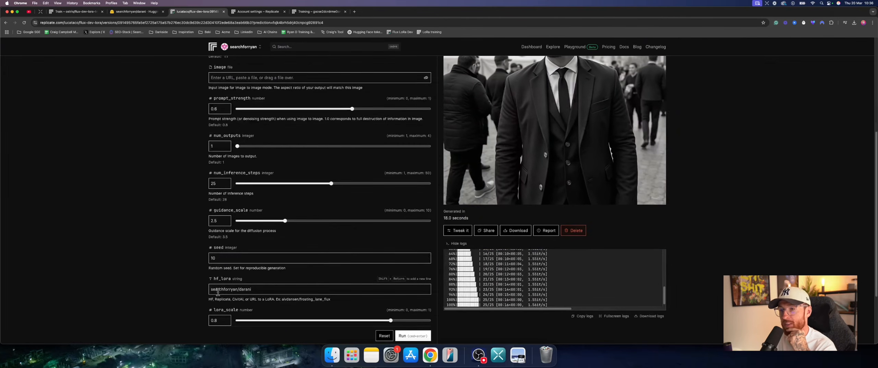
pyautogui.click(210, 262)
pyautogui.write('10')
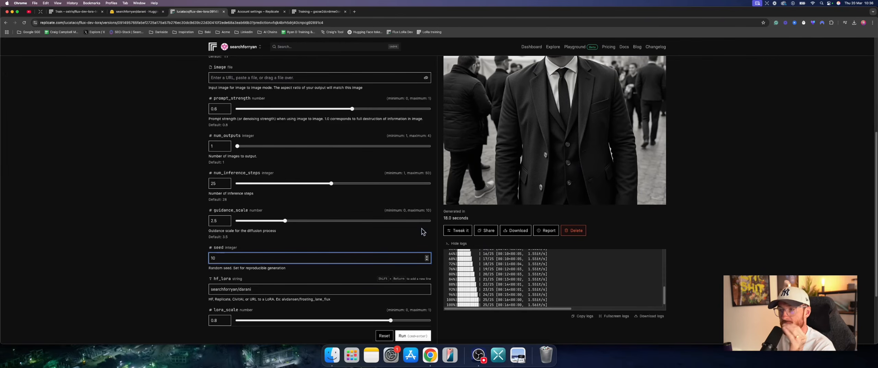
pyautogui.scroll(1, 343, 236)
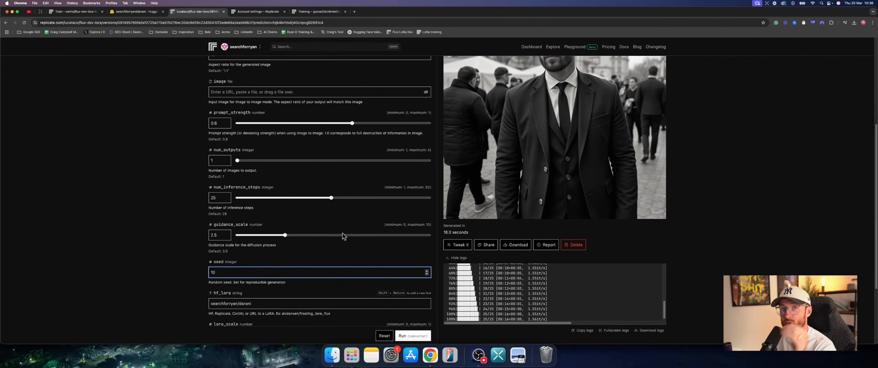
pyautogui.scroll(5, 343, 236)
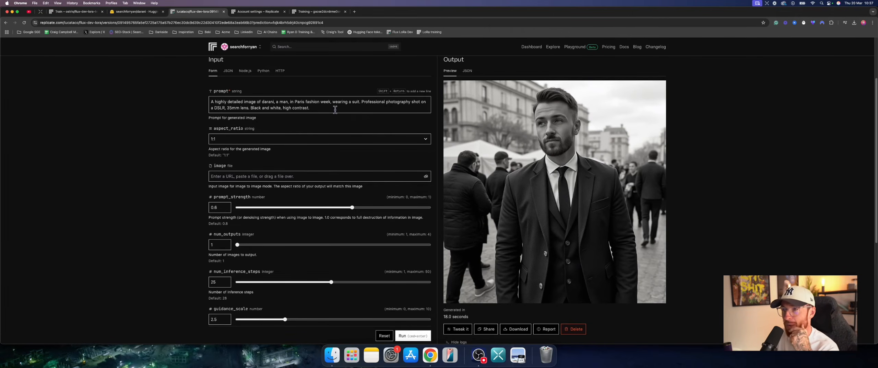
# - Set num_outputs to 3, prompt_strength to 0.5 and num_inference_steps to 30
pyautogui.moveTo(237, 245); pyautogui.dragTo(360, 249)
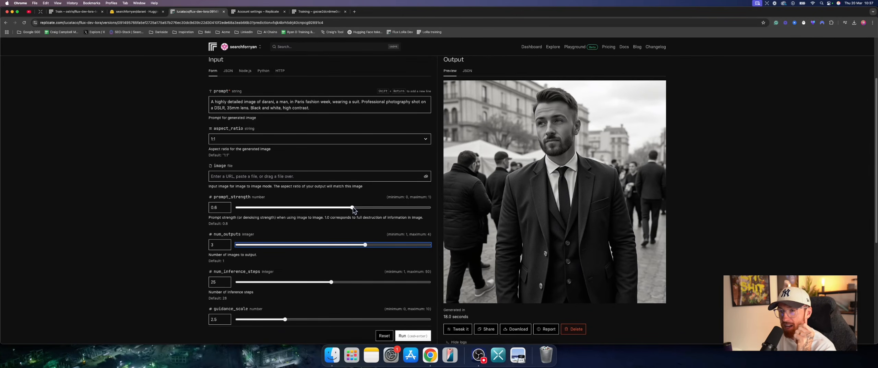
pyautogui.moveTo(352, 208); pyautogui.dragTo(333, 209)
pyautogui.scroll(-3, 331, 223)
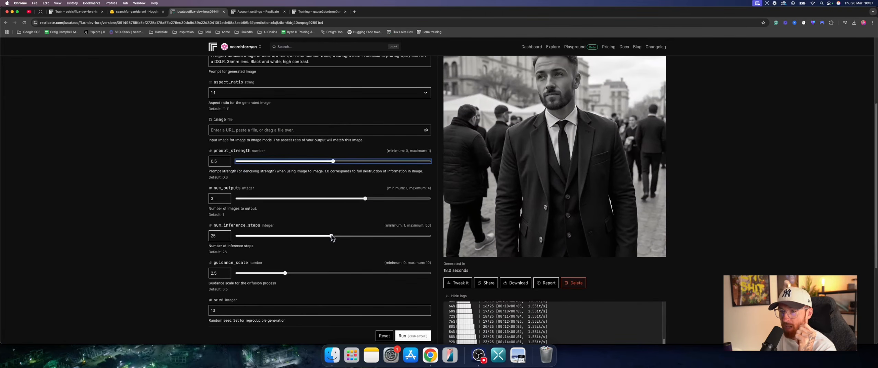
pyautogui.moveTo(330, 239); pyautogui.dragTo(350, 240)
# - Set lora_scale to 0.9 and run the model again with the adjusted settings
pyautogui.scroll(-4, 329, 253)
pyautogui.scroll(-3, 328, 258)
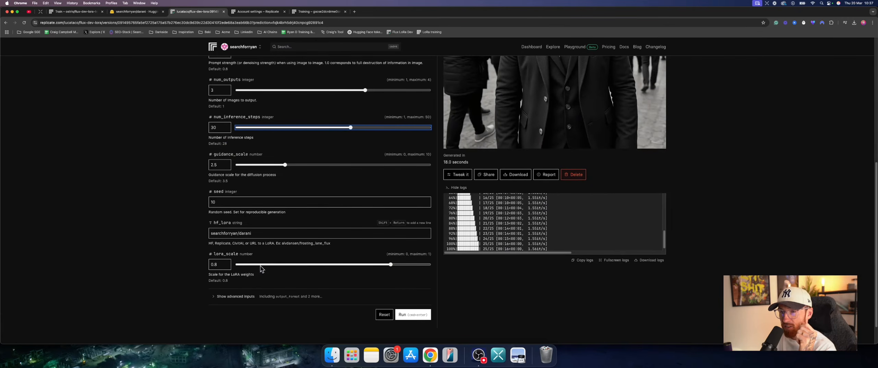
pyautogui.moveTo(390, 265); pyautogui.dragTo(410, 266)
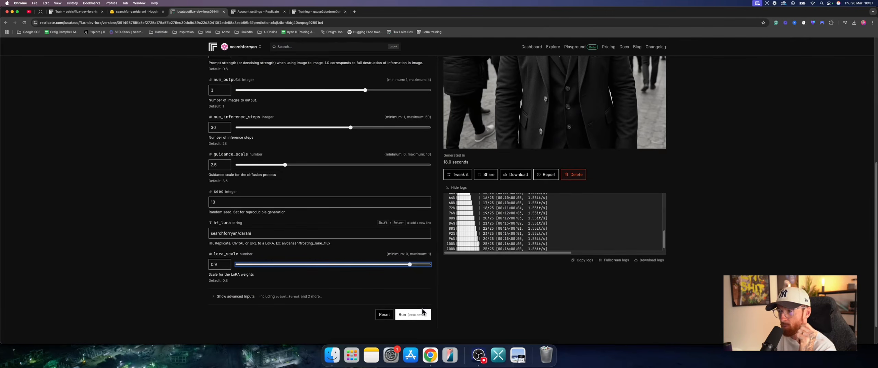
pyautogui.click(420, 314)
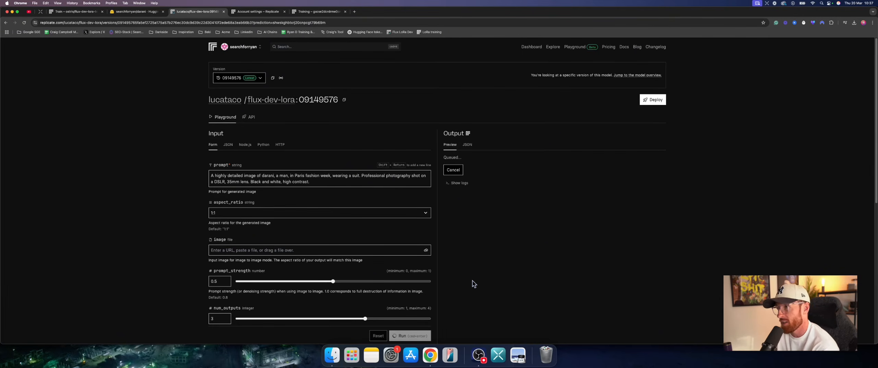
# - Look through the newly generated black-and-white images in the output and compare their likeness
pyautogui.scroll(-3, 480, 260)
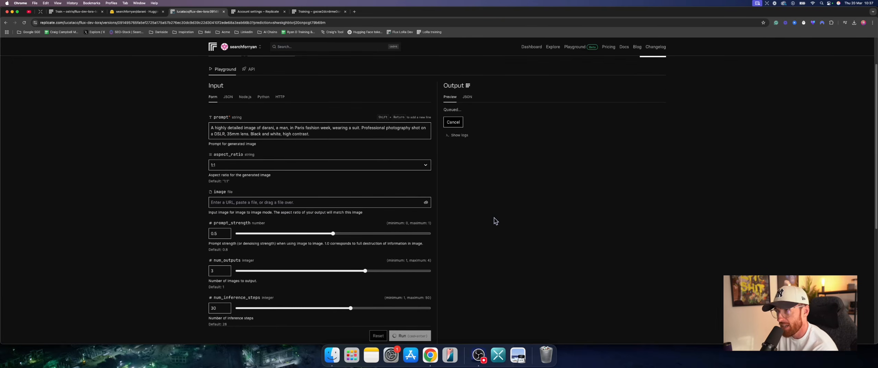
pyautogui.write('3')
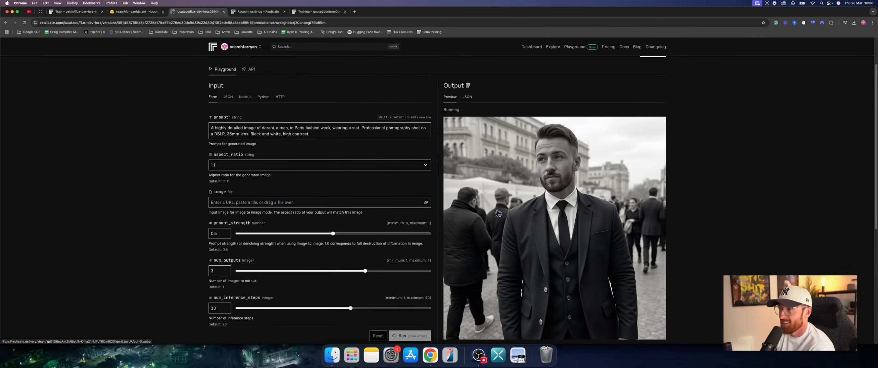
pyautogui.scroll(-8, 551, 204)
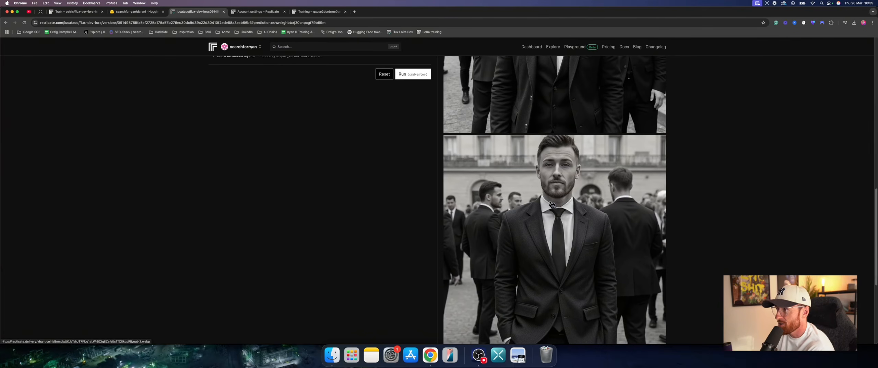
pyautogui.scroll(-3, 551, 204)
pyautogui.scroll(10, 544, 221)
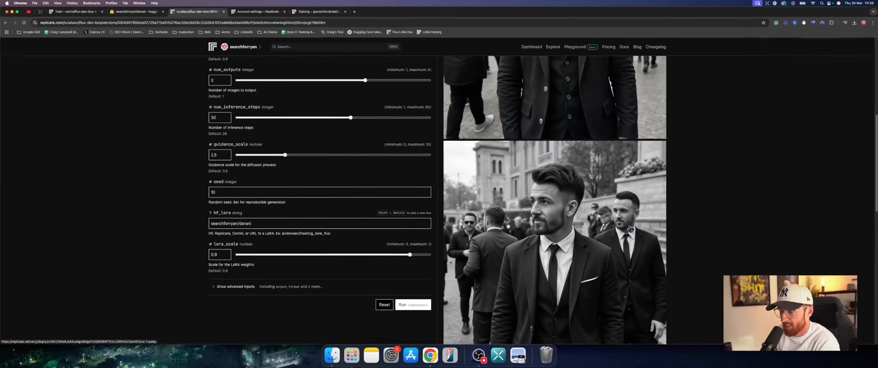
# - Open the first generated suit portrait at full size to inspect it, and return to the flux-dev-lora playground
pyautogui.scroll(6, 630, 229)
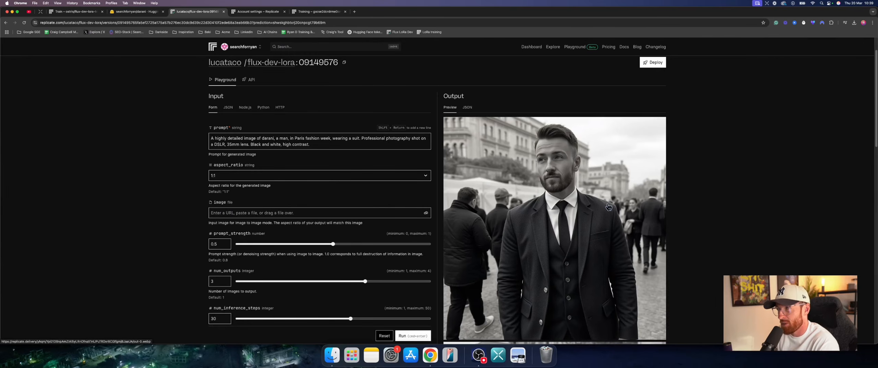
pyautogui.click(544, 163)
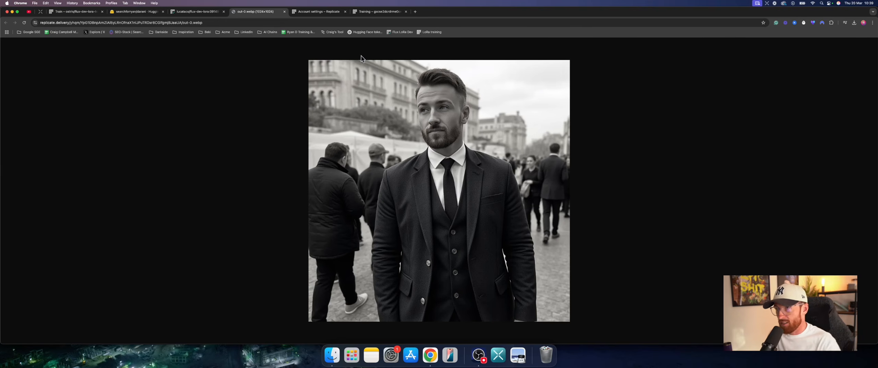
pyautogui.click(284, 12)
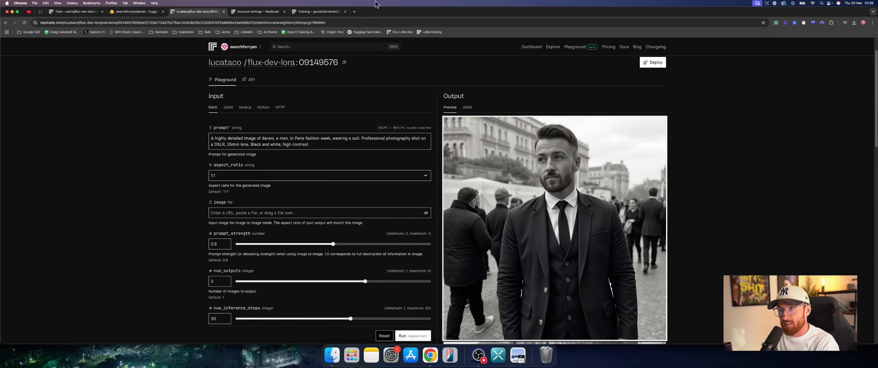
# - Open ChatGPT in a new browser tab and bring up the earlier "Hugging Face token issue" conversation
pyautogui.click(354, 13)
pyautogui.write('chat')
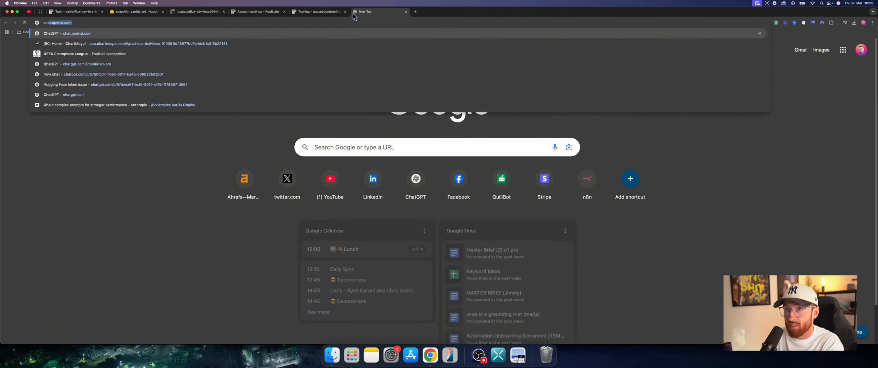
pyautogui.press('Return')
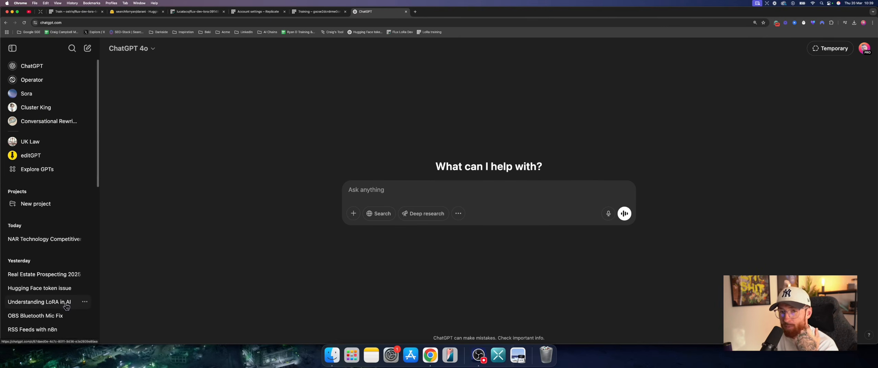
pyautogui.click(60, 285)
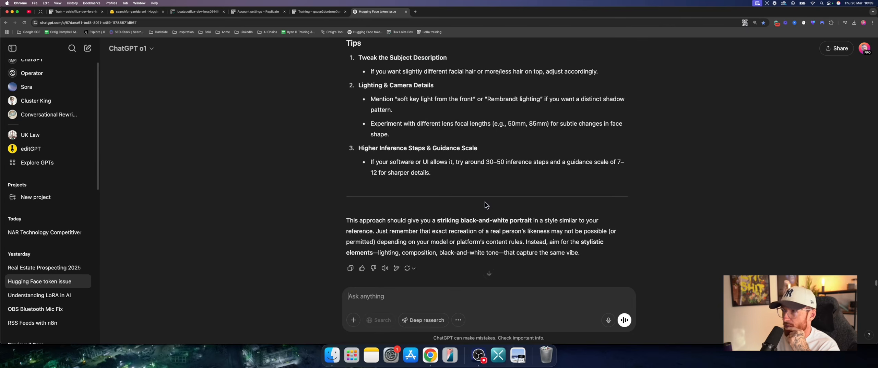
# - Find the request to recreate the black-and-white portrait and review its suggested prompt, optional negative prompt and tips
pyautogui.scroll(8, 487, 204)
pyautogui.scroll(6, 488, 204)
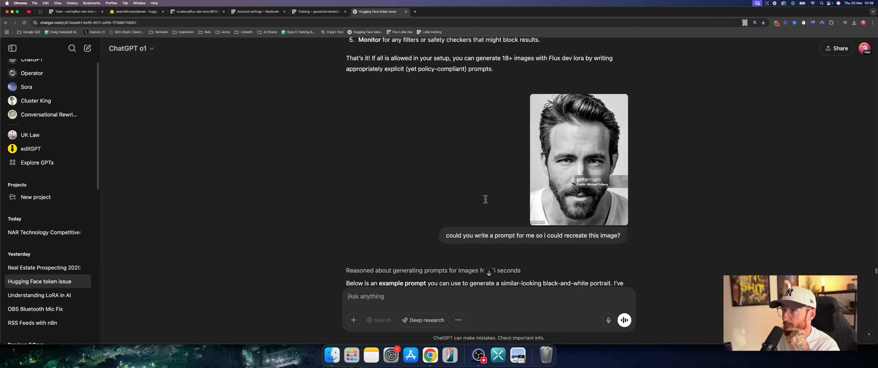
pyautogui.scroll(-3, 560, 133)
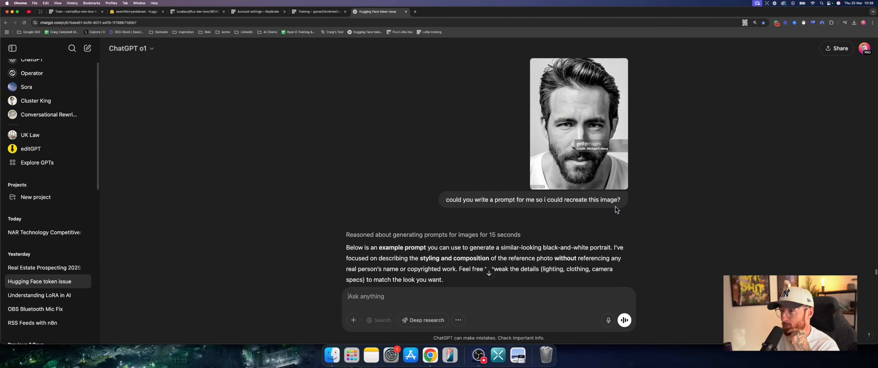
pyautogui.scroll(-4, 591, 217)
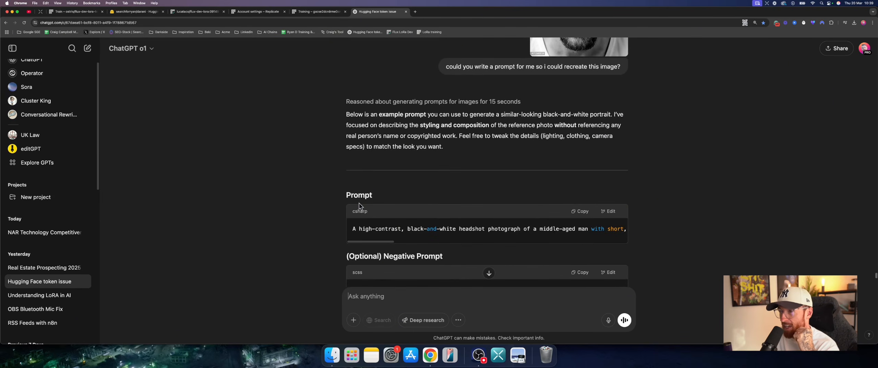
pyautogui.doubleClick(359, 204)
pyautogui.scroll(-2, 412, 209)
pyautogui.moveTo(346, 201); pyautogui.dragTo(472, 212)
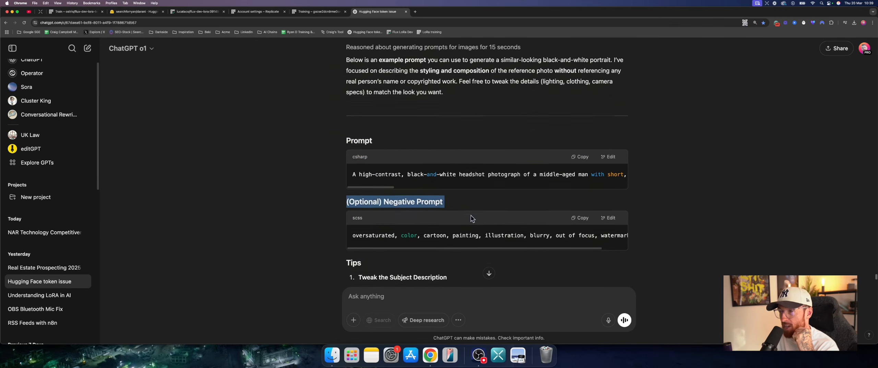
pyautogui.scroll(-7, 472, 218)
pyautogui.scroll(3, 368, 148)
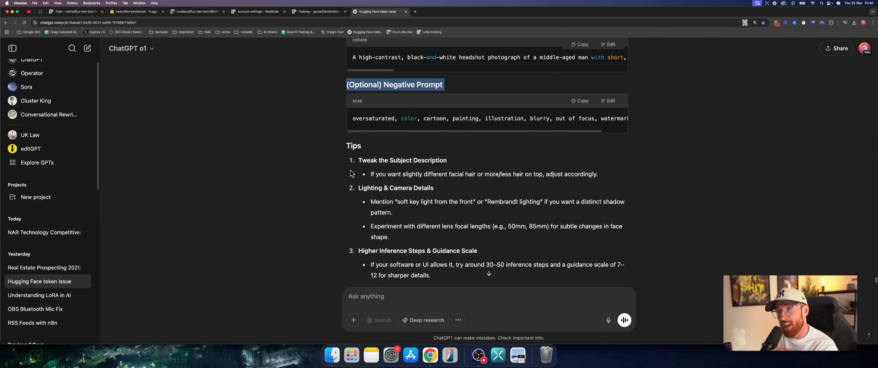
# - Return to the flux-dev-lora playground, examine the model inputs as JSON, and switch back to the form view
pyautogui.click(204, 15)
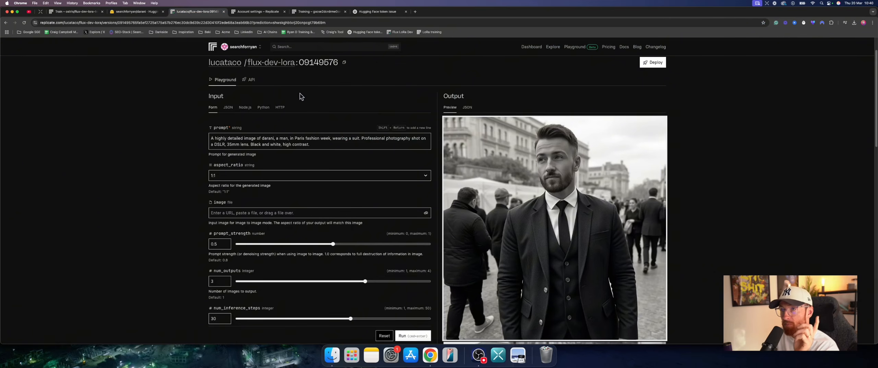
pyautogui.click(228, 107)
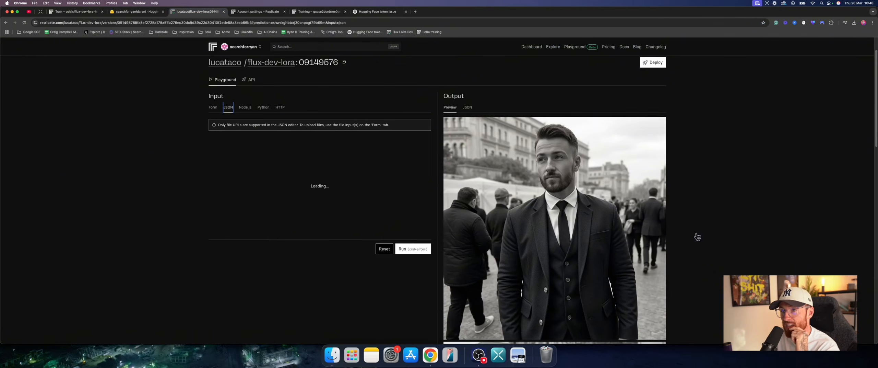
pyautogui.click(214, 110)
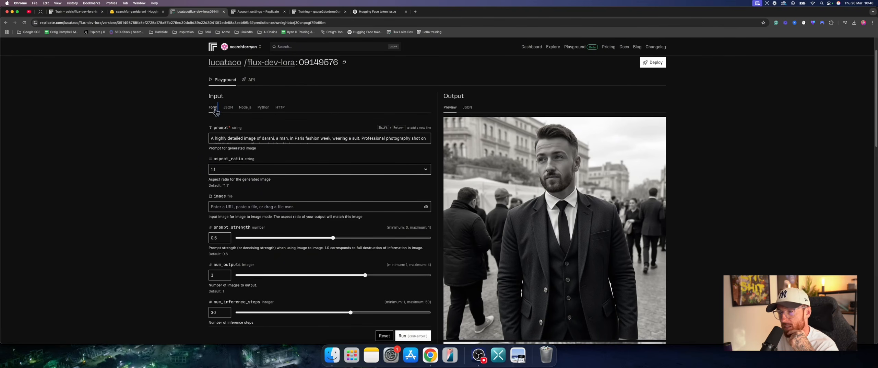
pyautogui.click(228, 107)
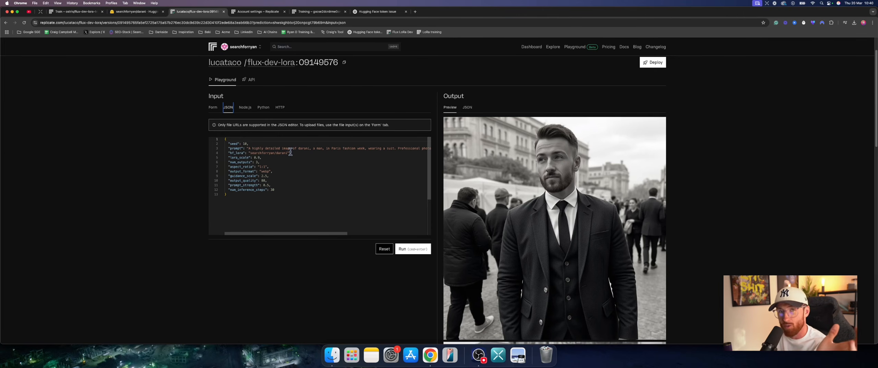
pyautogui.click(213, 107)
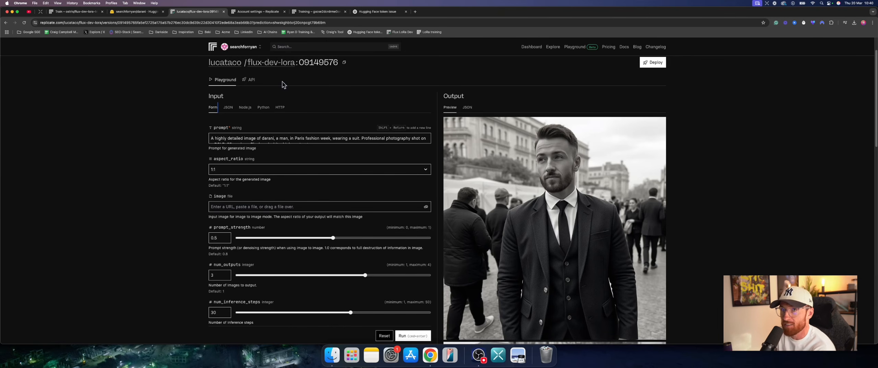
# - Switch to the Replicate billing settings and reload the page to check this month's usage
pyautogui.click(259, 11)
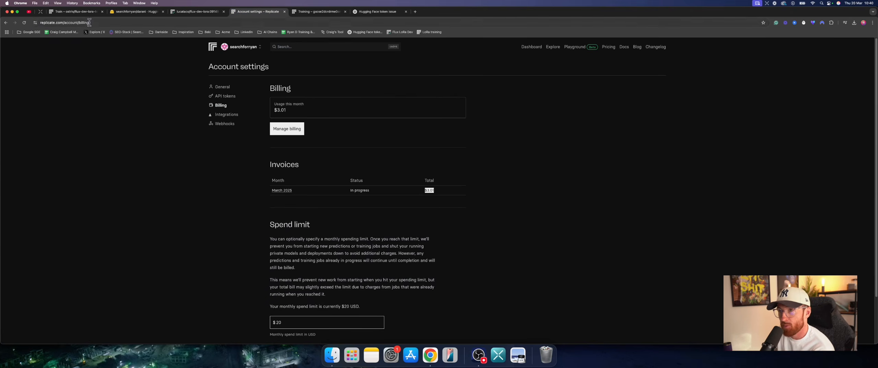
pyautogui.click(24, 23)
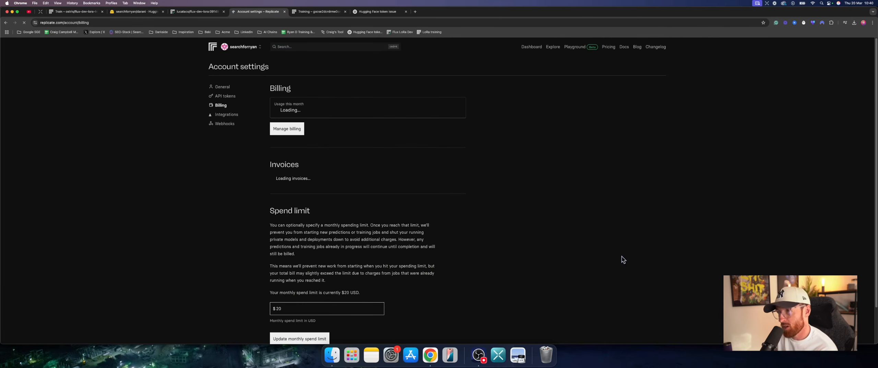